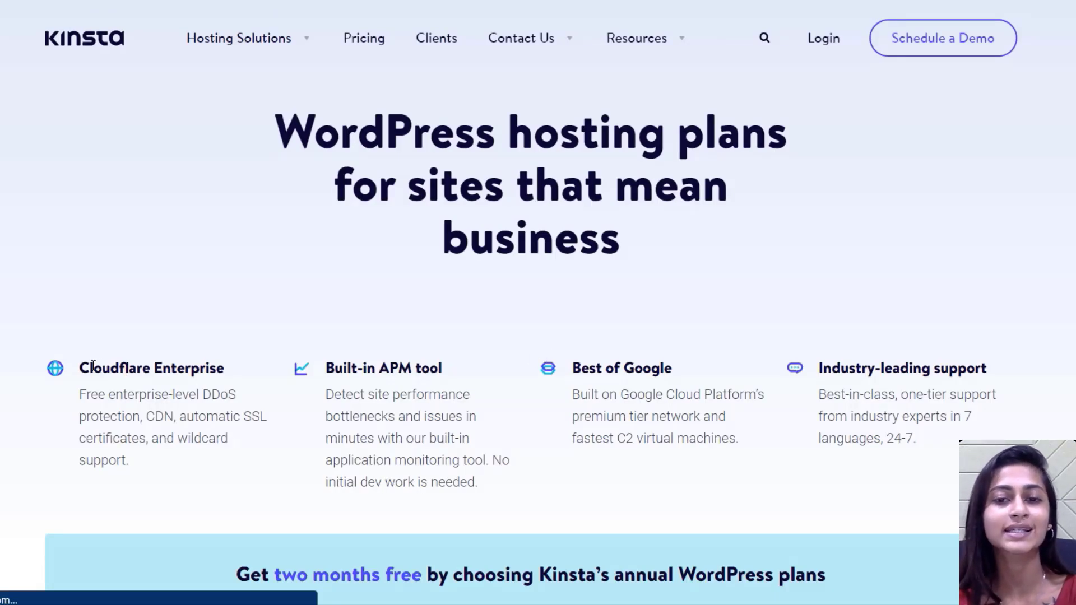
# Review the Kinsta WordPress hosting plans and switch the pricing display to yearly payment.
pyautogui.scroll(-6, 536, 351)
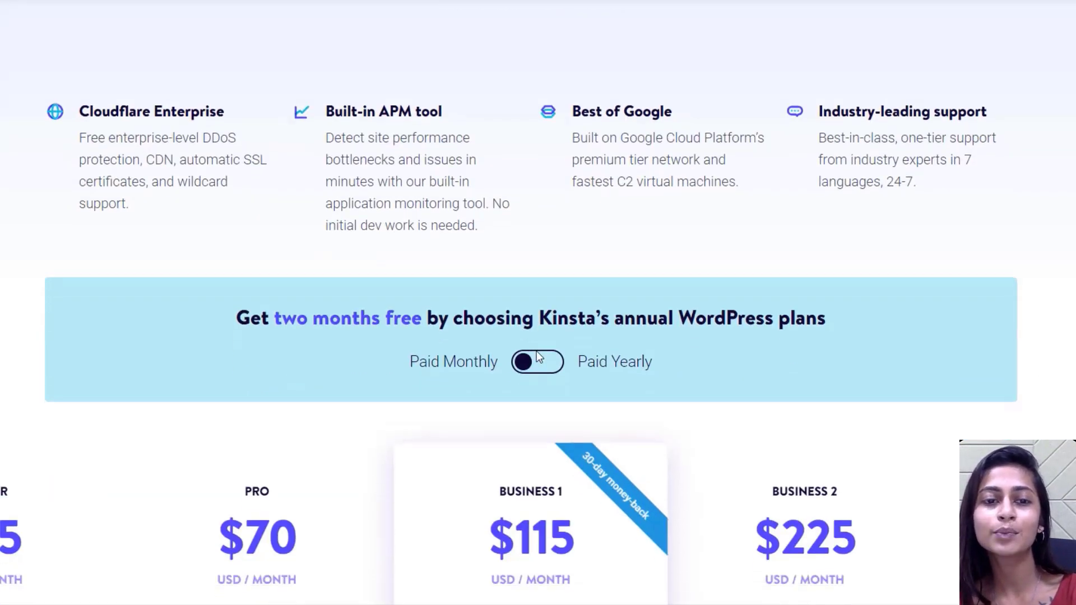
pyautogui.scroll(-5, 539, 354)
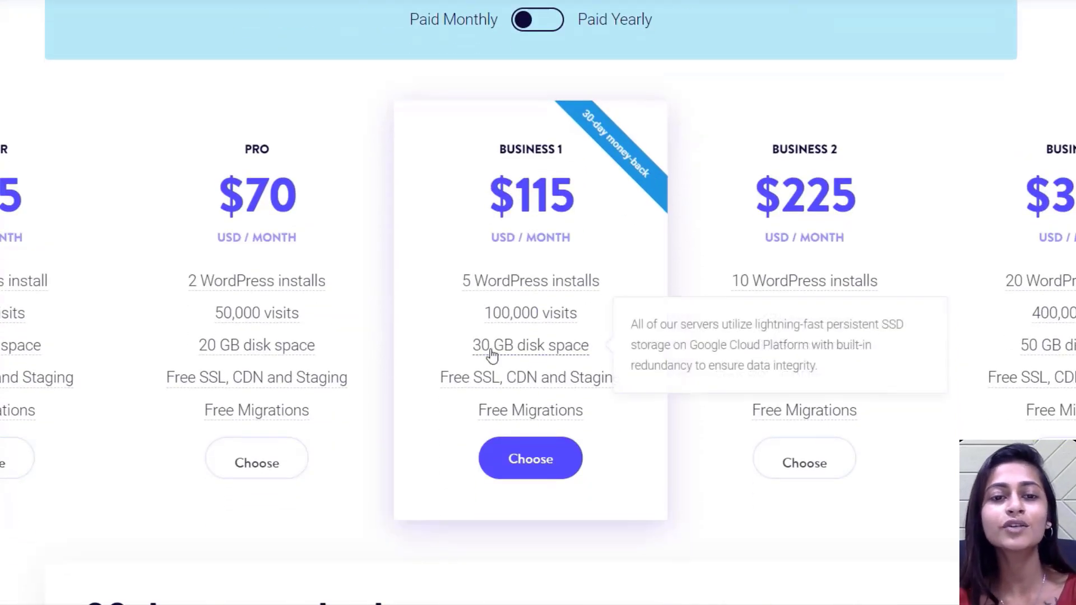
pyautogui.moveTo(14, 286)
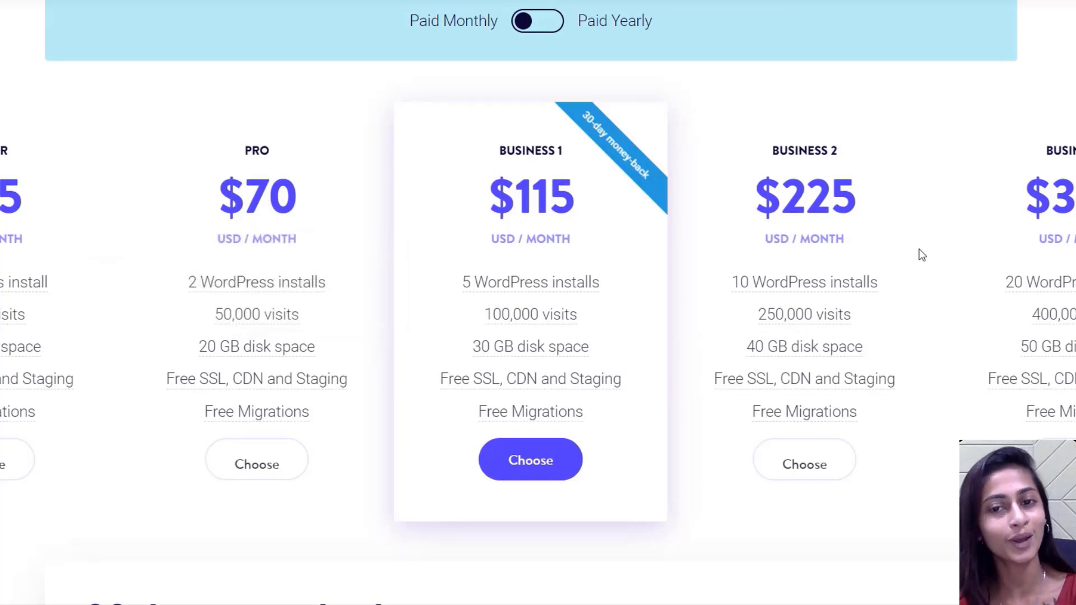
pyautogui.scroll(2, 921, 255)
pyautogui.click(536, 104)
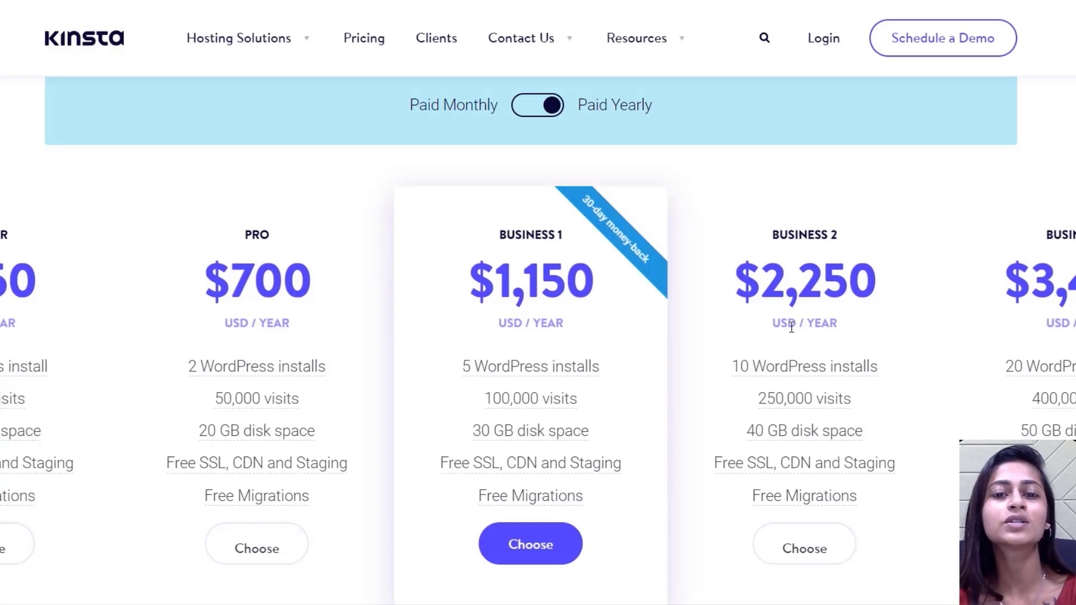
# Examine the hosting plans' money-back guarantee and the features included in every plan.
pyautogui.scroll(-8, 791, 327)
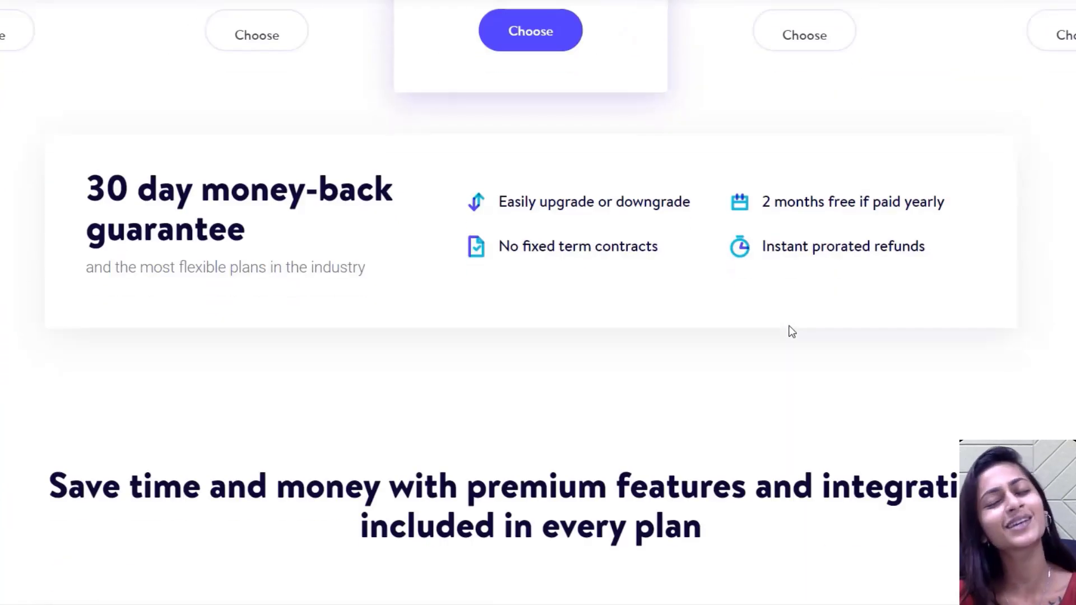
pyautogui.scroll(-8, 791, 332)
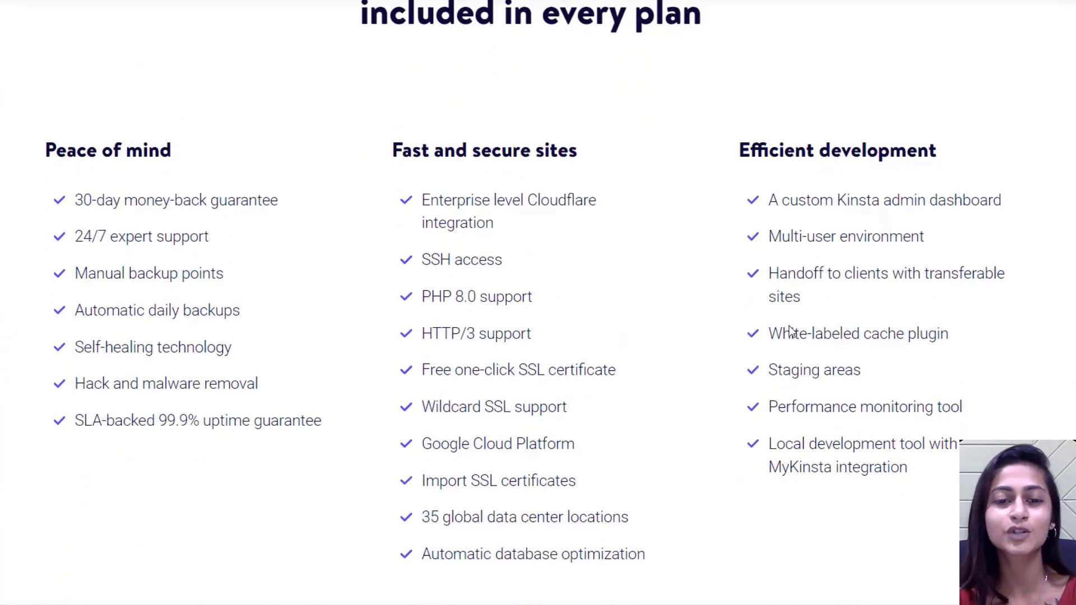
pyautogui.scroll(-2, 791, 331)
pyautogui.scroll(-10, 780, 326)
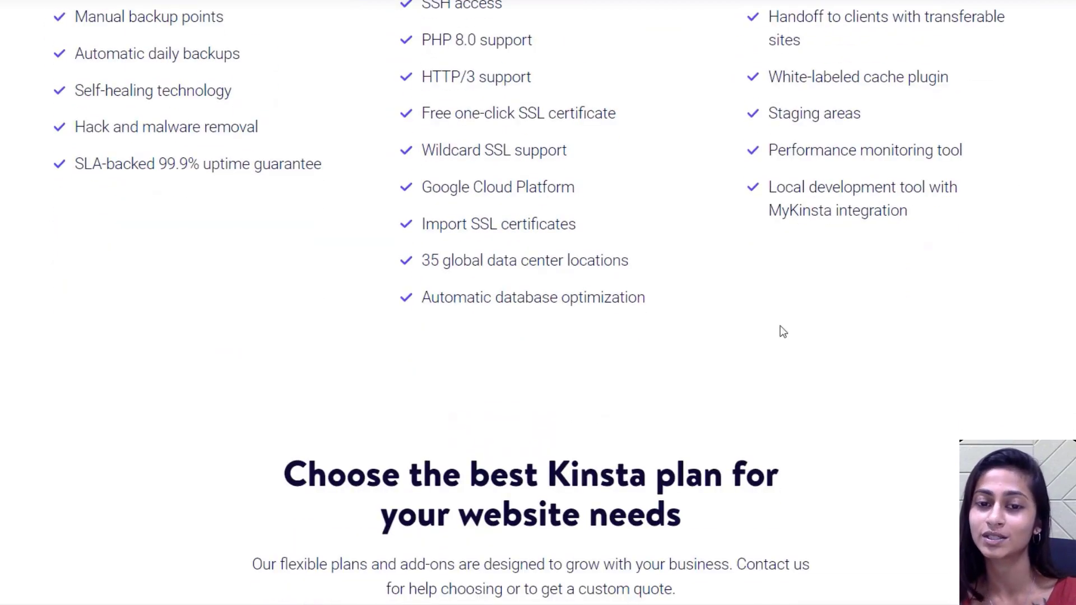
pyautogui.scroll(-3, 780, 327)
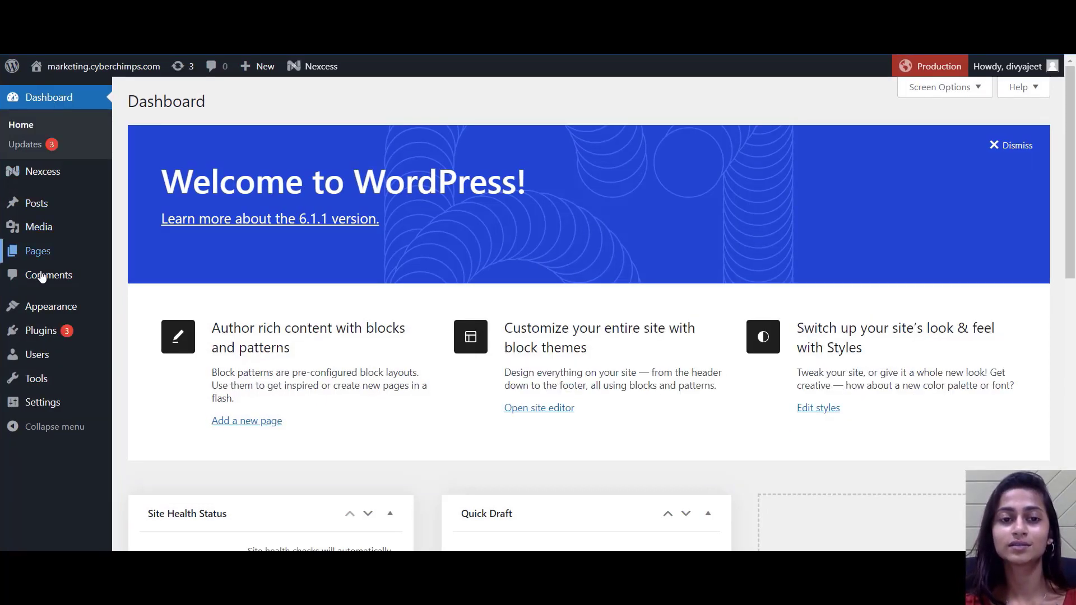
# Search the WordPress theme directory for "Responsive", then install and activate the Responsive theme.
pyautogui.moveTo(71, 306)
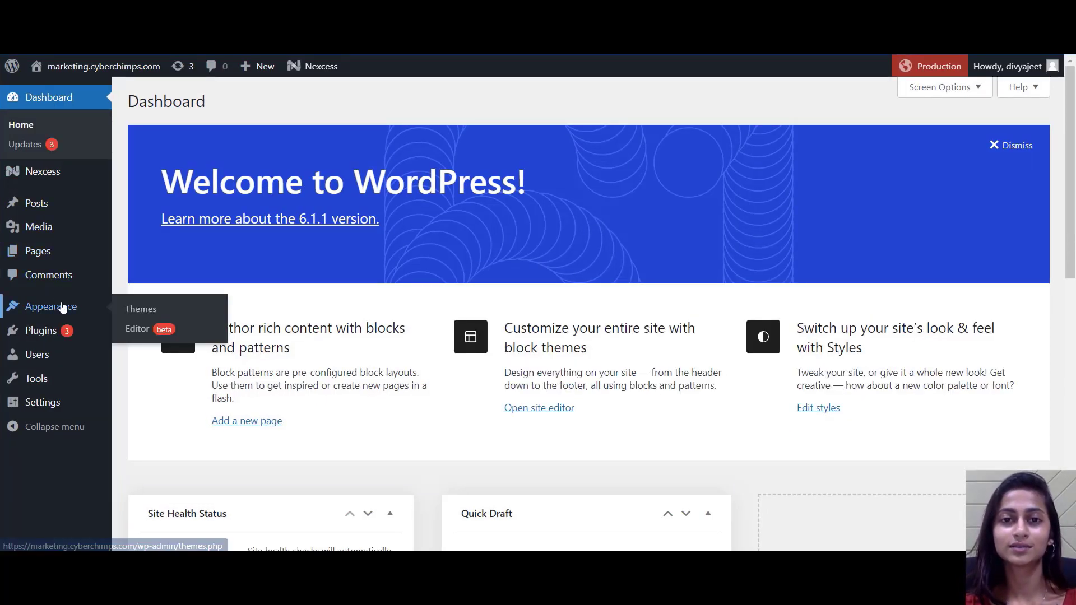
pyautogui.click(147, 313)
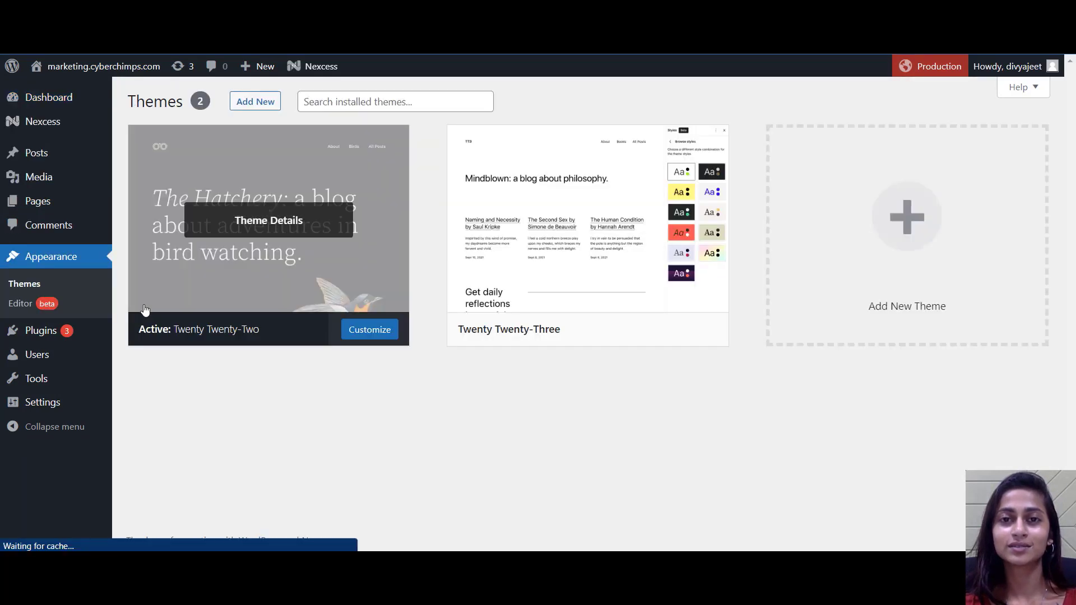
pyautogui.click(273, 106)
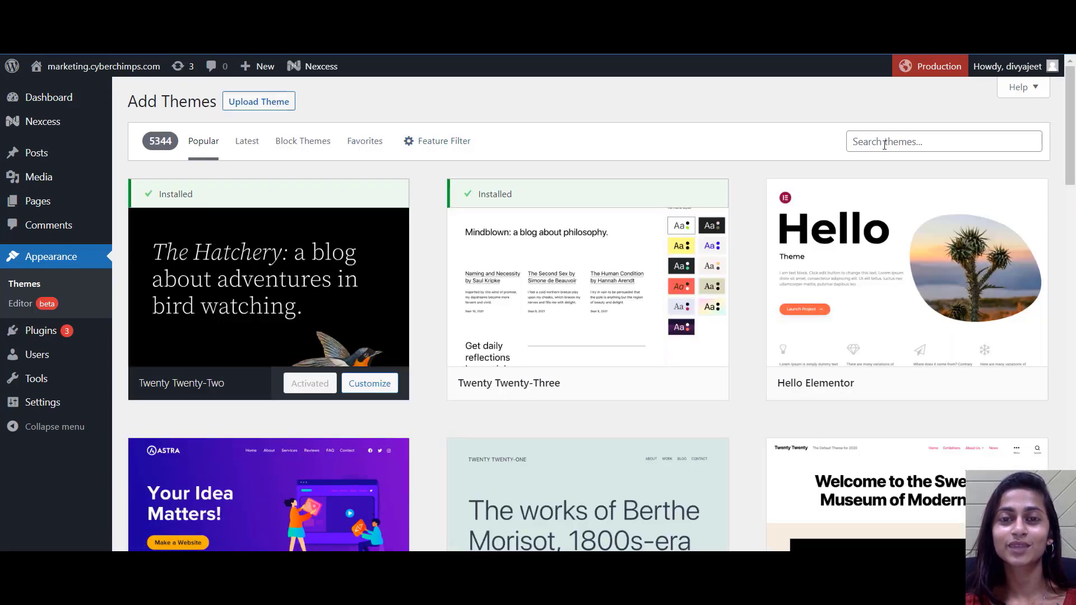
pyautogui.click(884, 145)
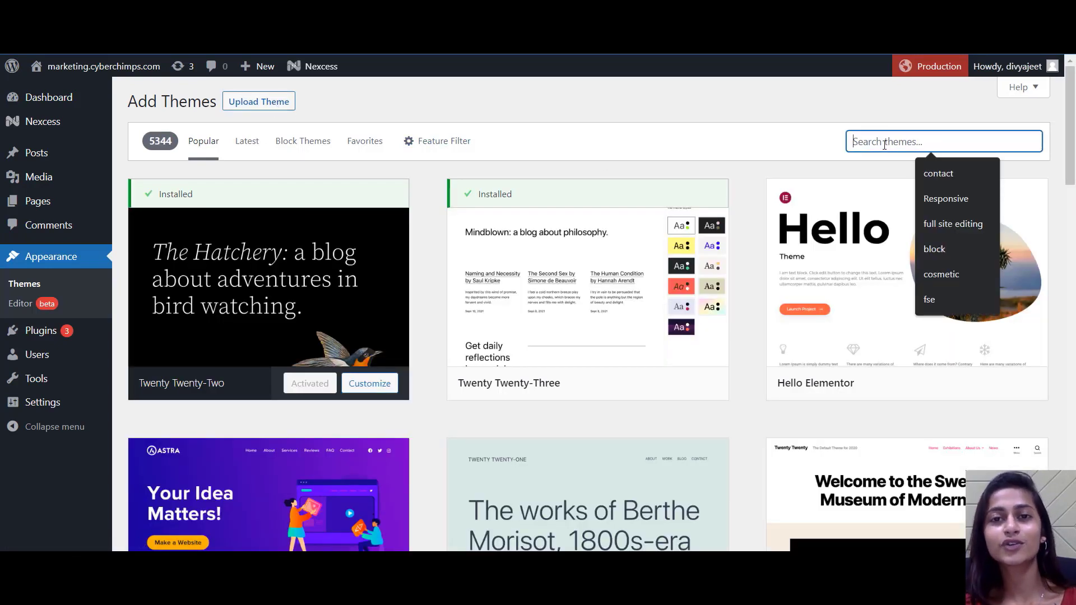
pyautogui.write('Re')
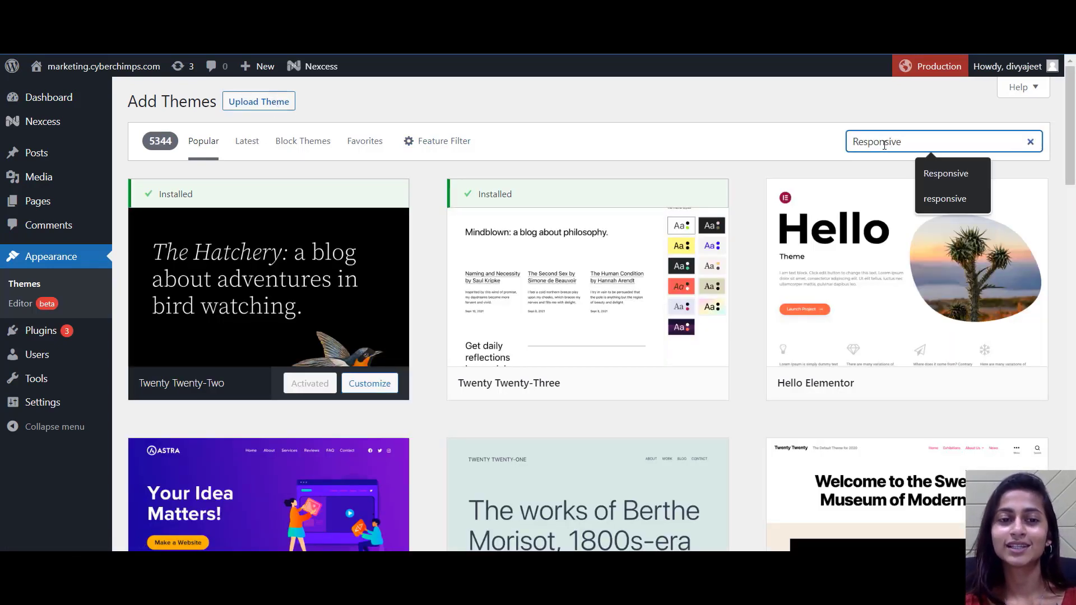
pyautogui.write('sponsive')
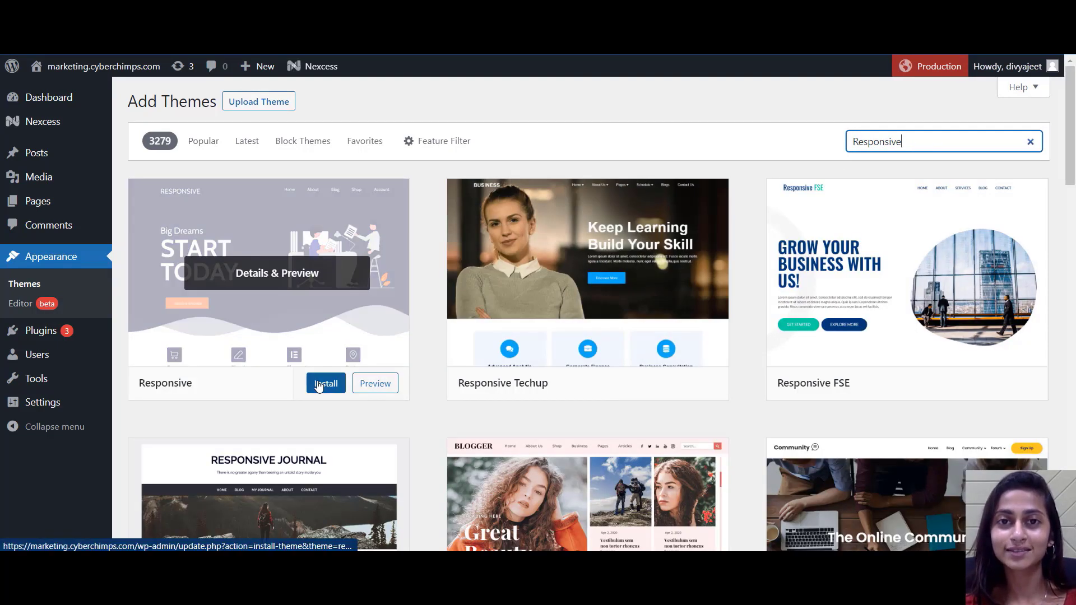
pyautogui.click(314, 384)
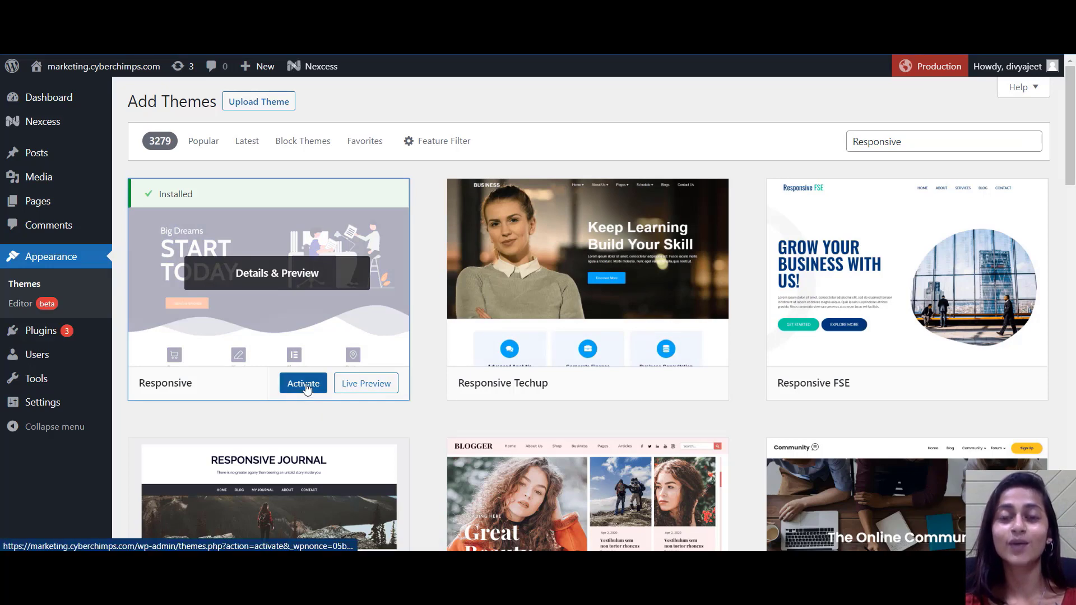
pyautogui.click(307, 389)
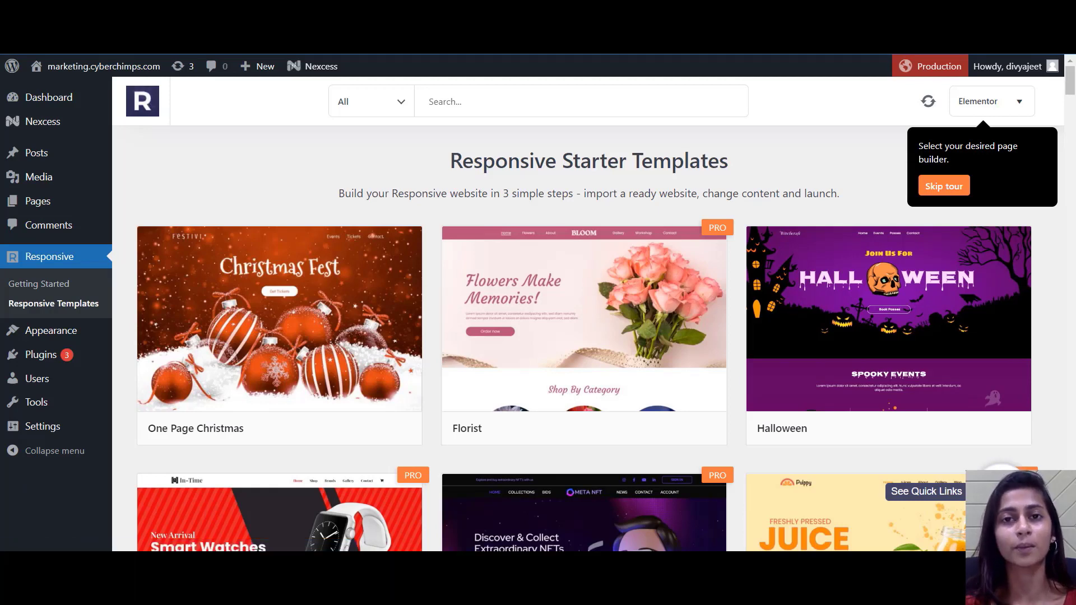
# Search the Responsive starter templates for "yoga" and preview the free Yoga Instructor template.
pyautogui.scroll(-7, 710, 411)
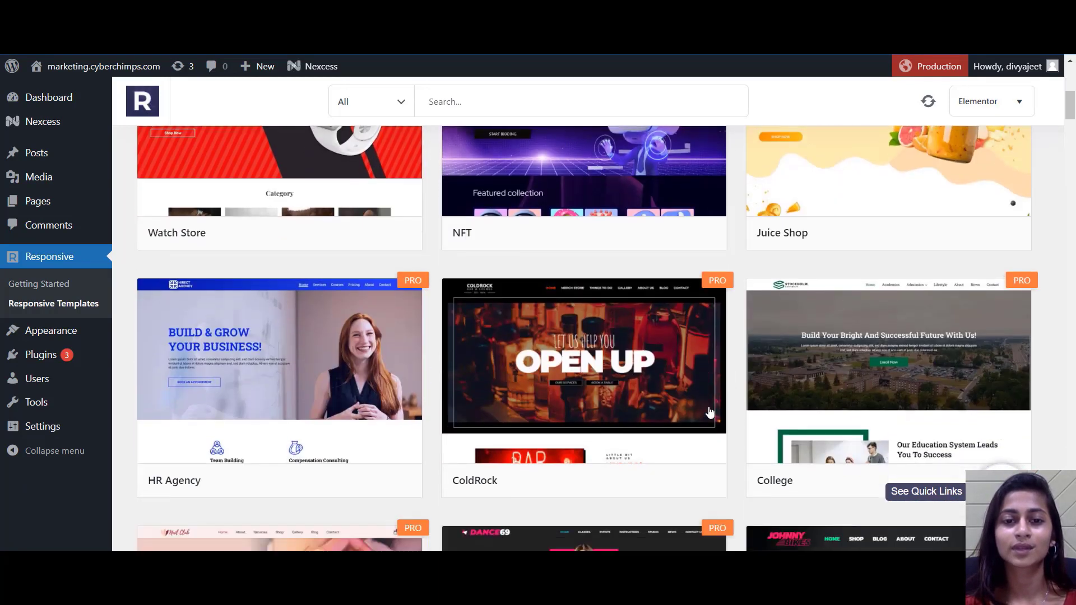
pyautogui.scroll(-20, 710, 412)
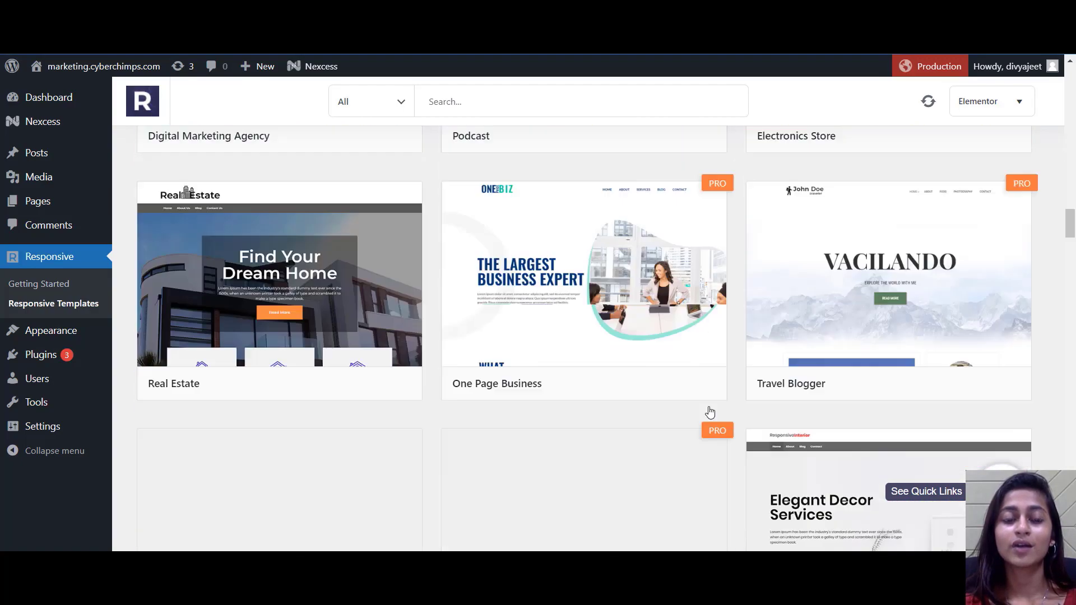
pyautogui.scroll(-20, 710, 411)
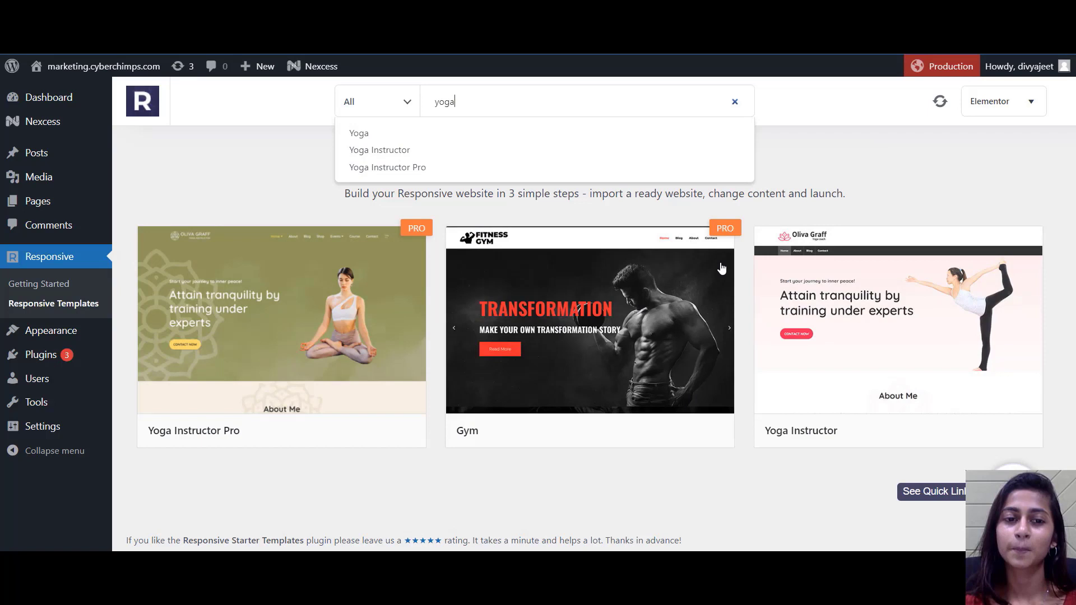
pyautogui.moveTo(965, 358)
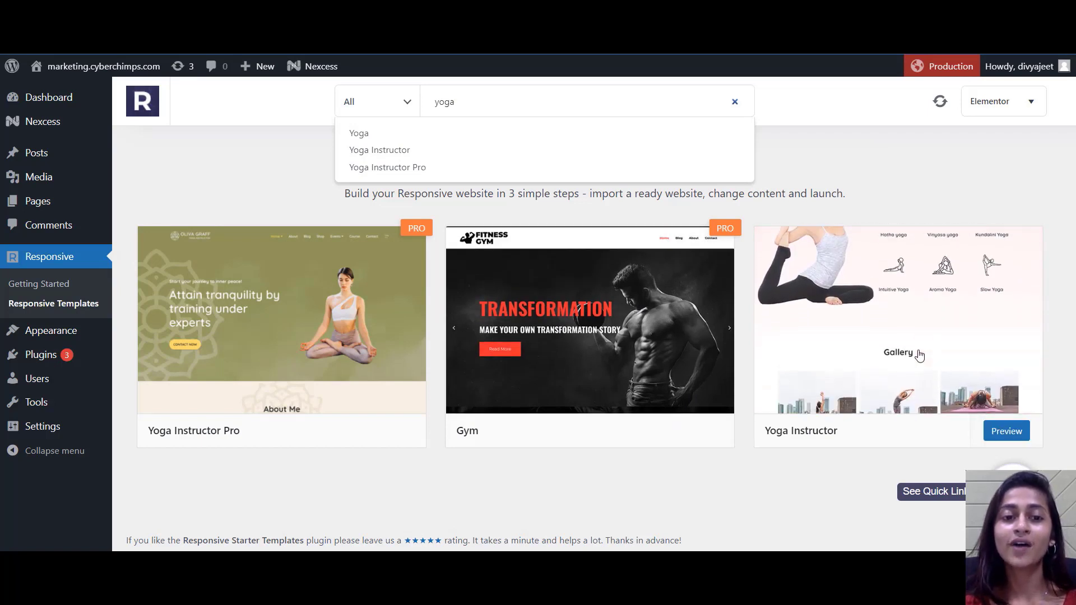
pyautogui.click(919, 327)
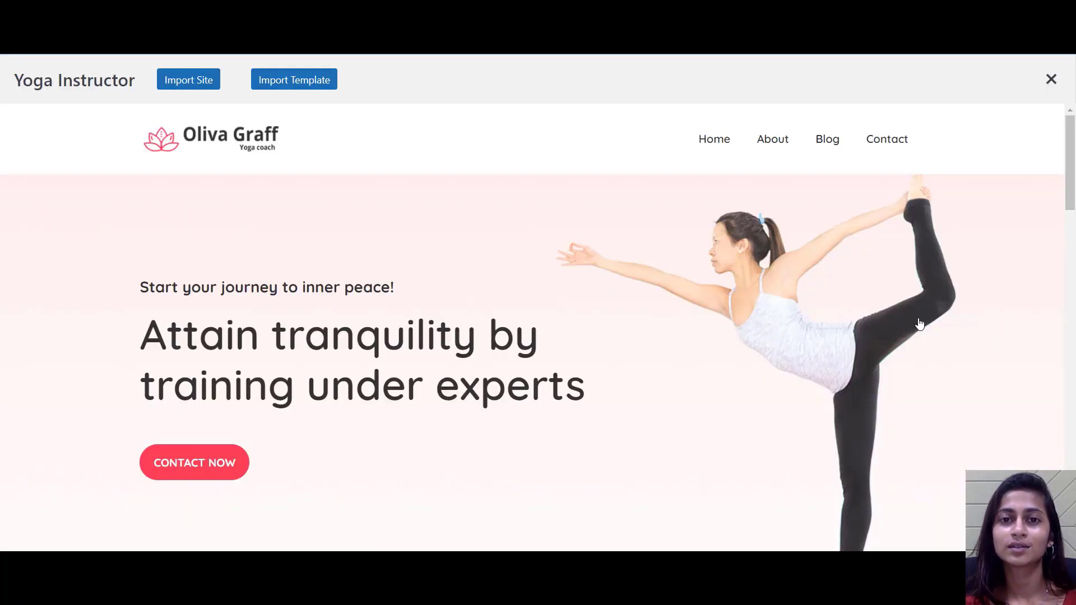
# Import the complete Yoga Instructor site with Delete Previous Import enabled, and launch the imported site.
pyautogui.click(168, 79)
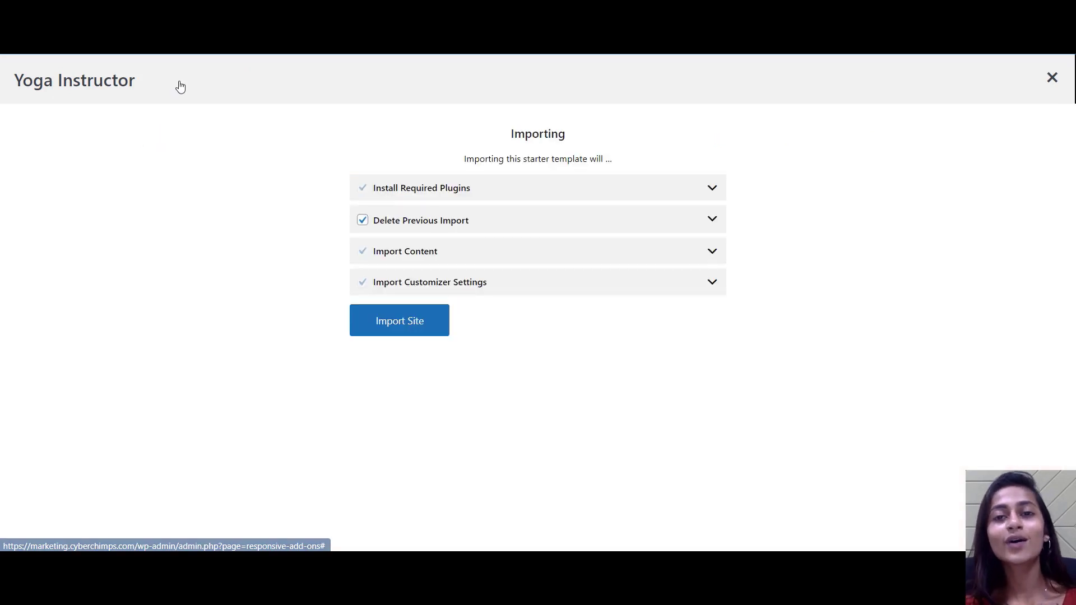
pyautogui.click(403, 332)
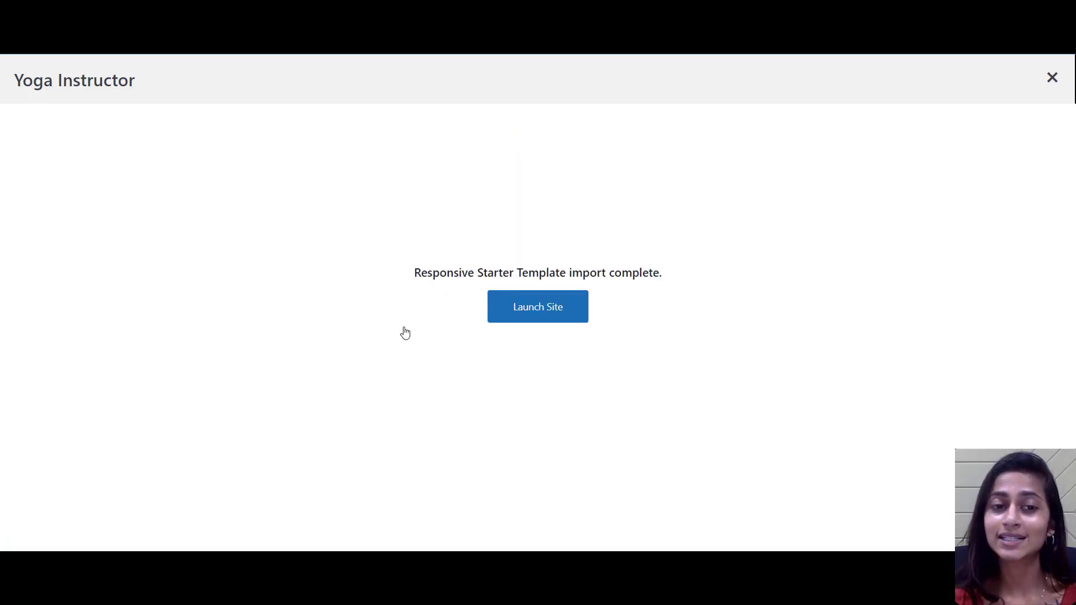
pyautogui.click(516, 314)
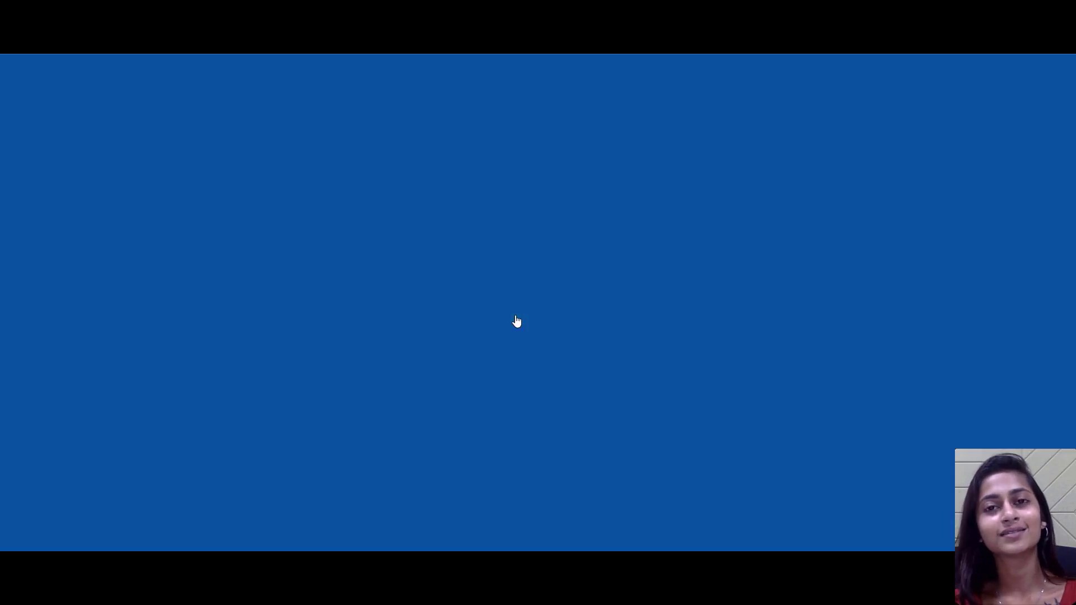
# Look through the imported site's home page sections and its About and Contact pages.
pyautogui.scroll(-8, 516, 319)
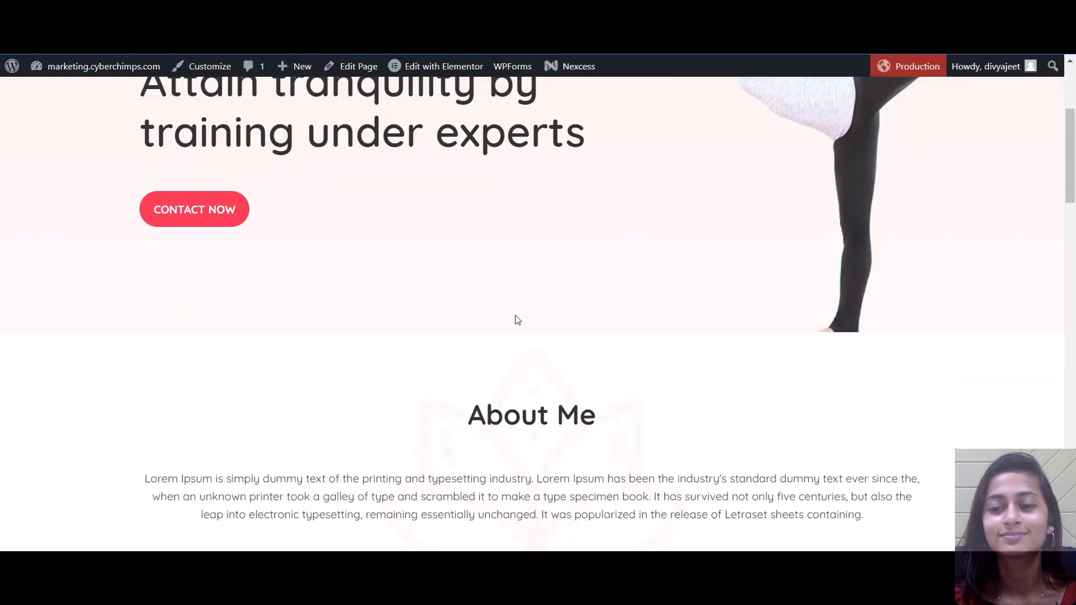
pyautogui.scroll(-10, 515, 318)
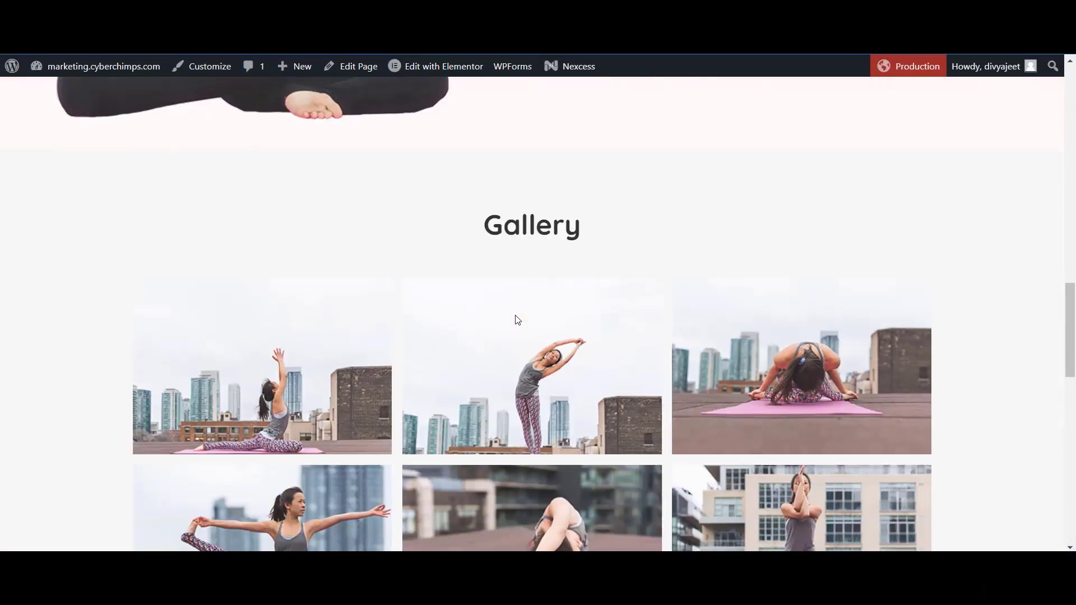
pyautogui.scroll(-10, 515, 319)
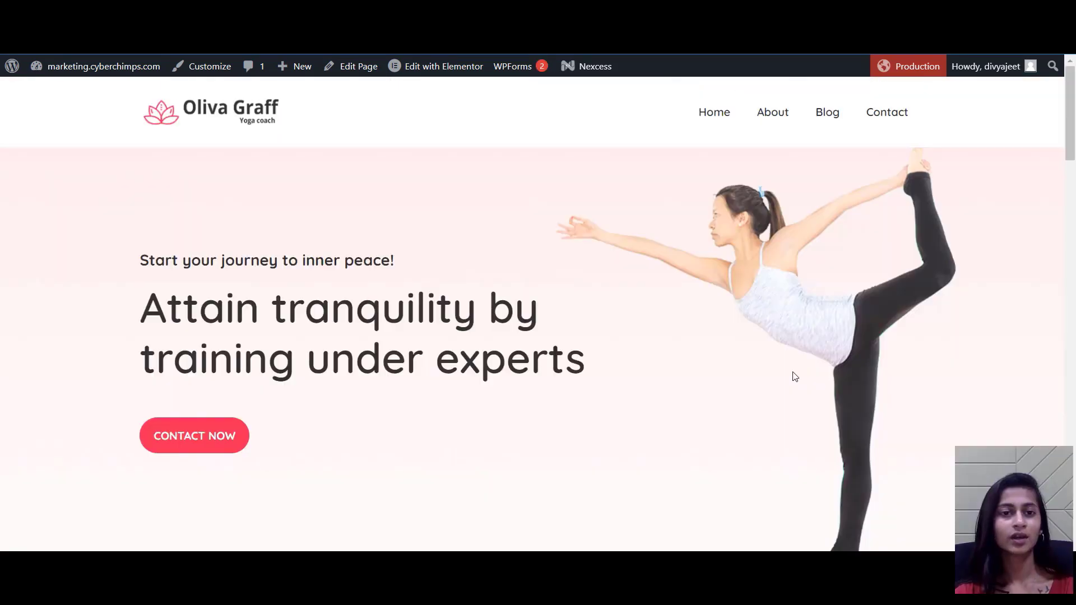
pyautogui.scroll(-12, 794, 376)
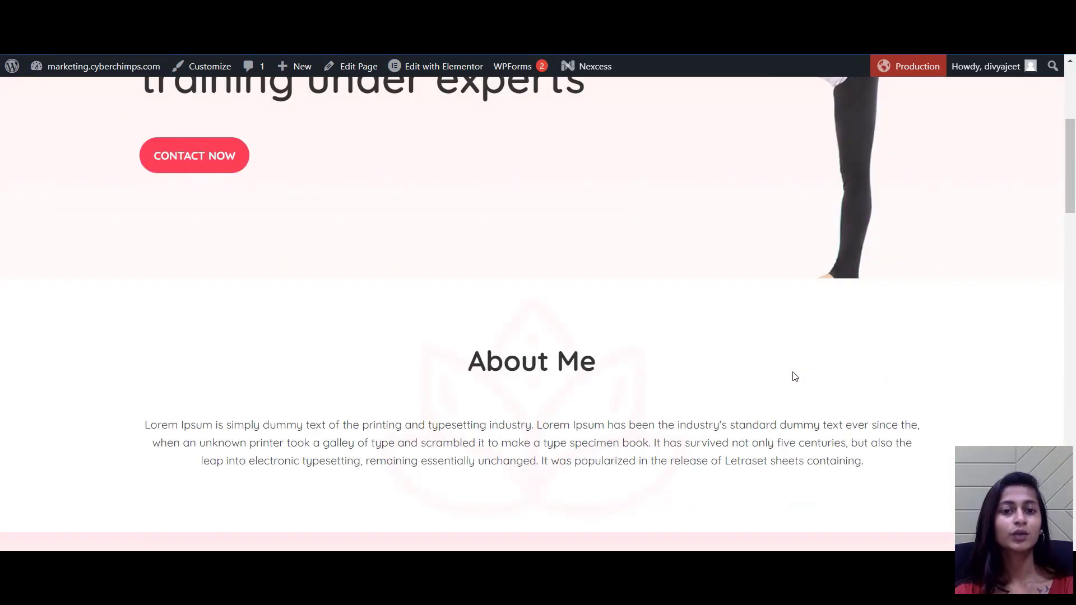
pyautogui.scroll(-12, 795, 376)
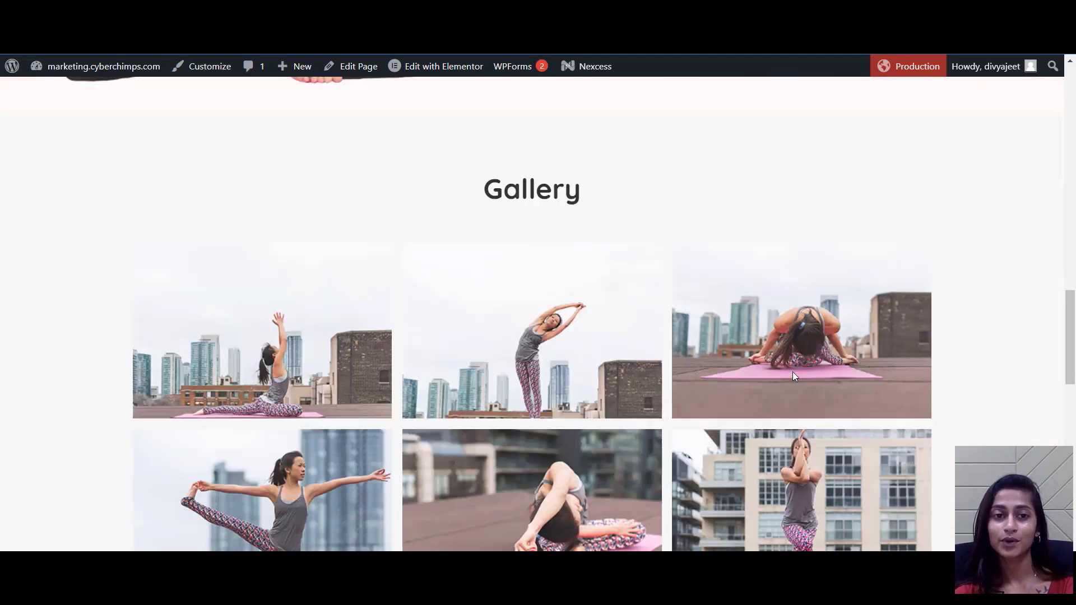
pyautogui.scroll(20, 793, 374)
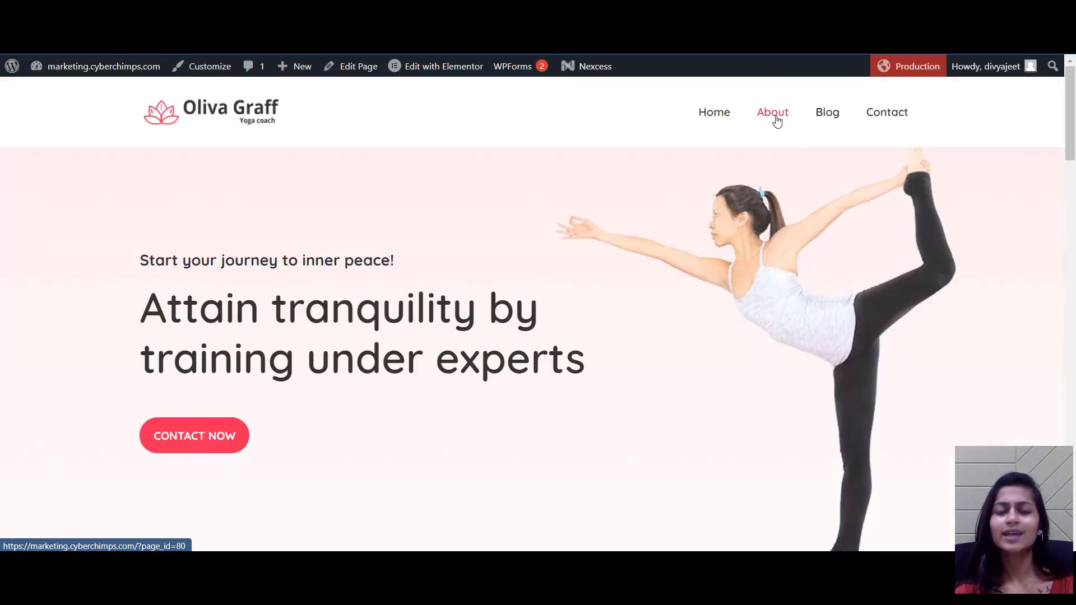
pyautogui.click(777, 121)
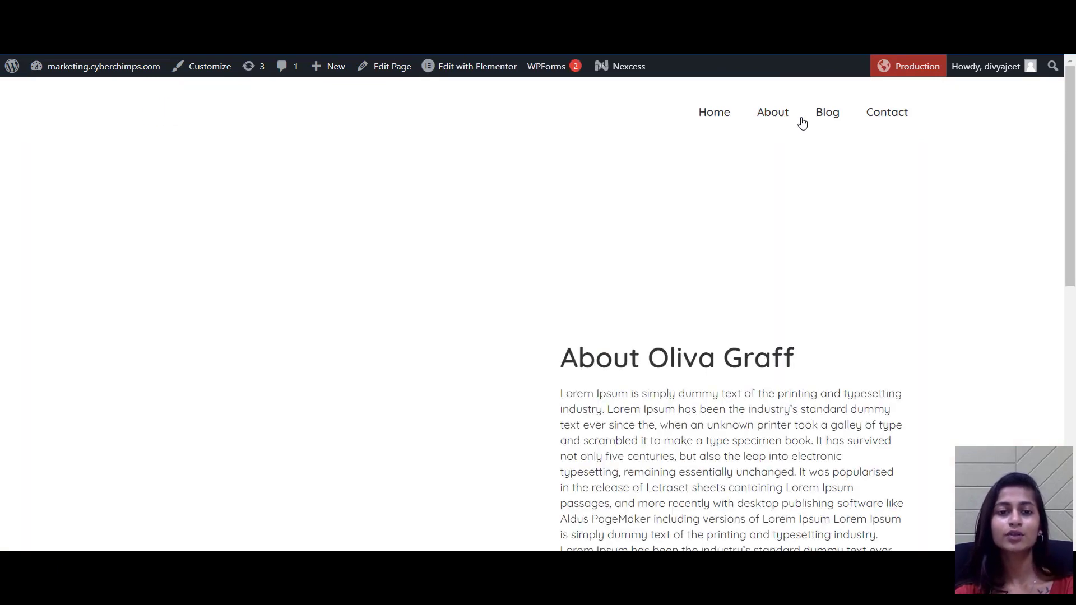
pyautogui.scroll(-10, 836, 201)
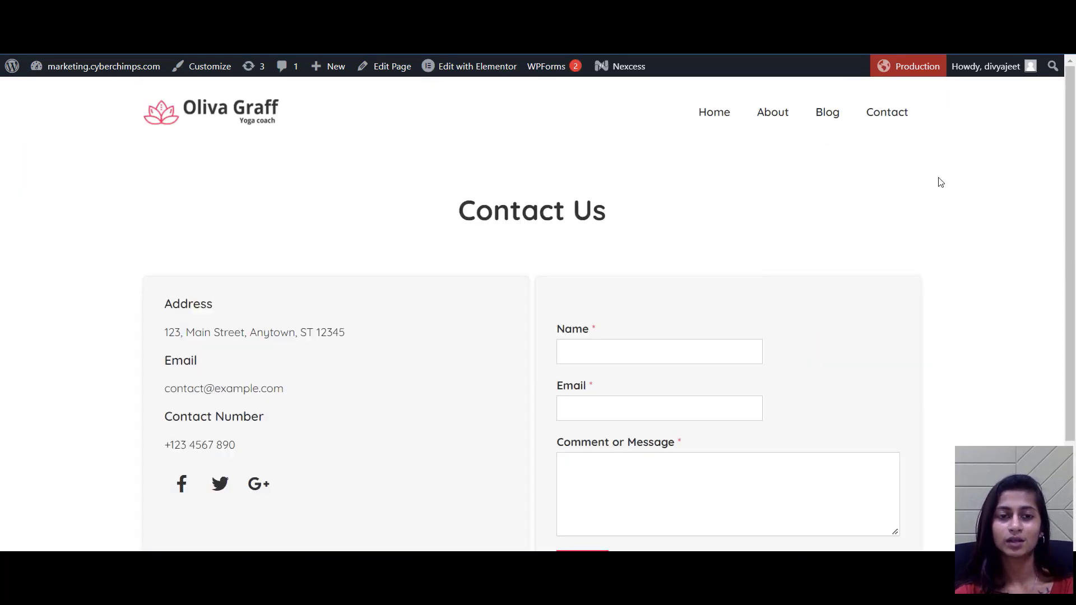
# Return to the site's home page and open it for editing in Elementor.
pyautogui.click(712, 116)
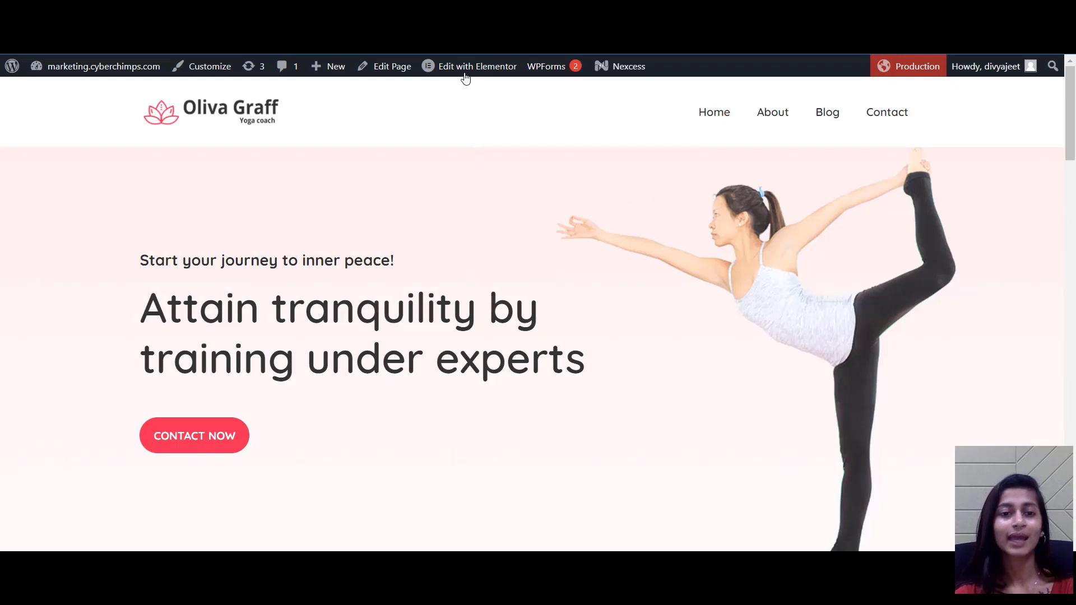
pyautogui.moveTo(466, 70)
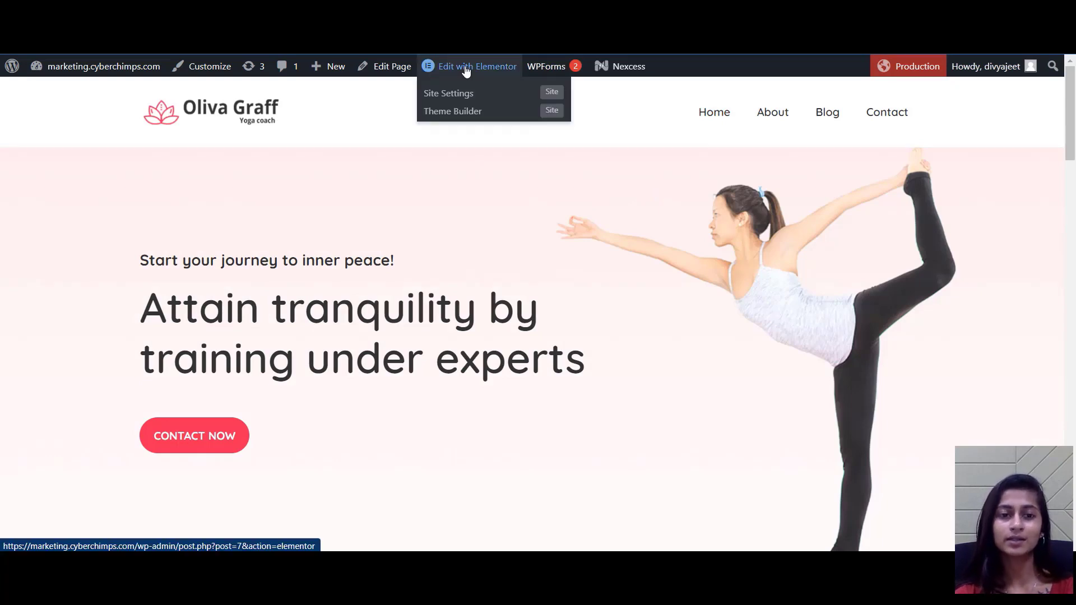
pyautogui.click(465, 68)
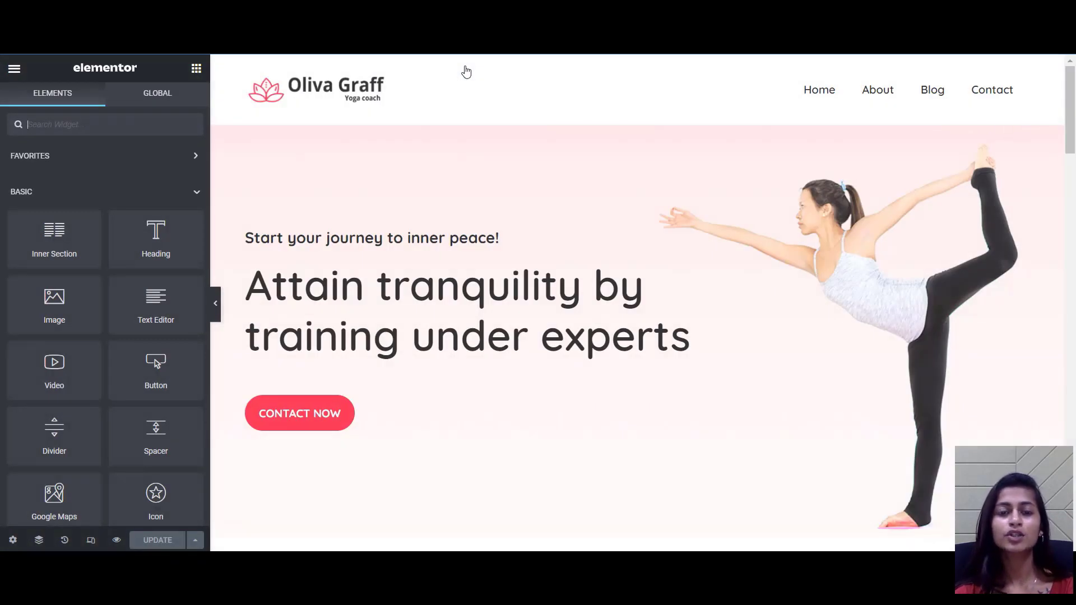
# Replace the hero section's main heading text with "Hi! Welcome To My Website".
pyautogui.scroll(-6, 82, 313)
pyautogui.scroll(6, 81, 313)
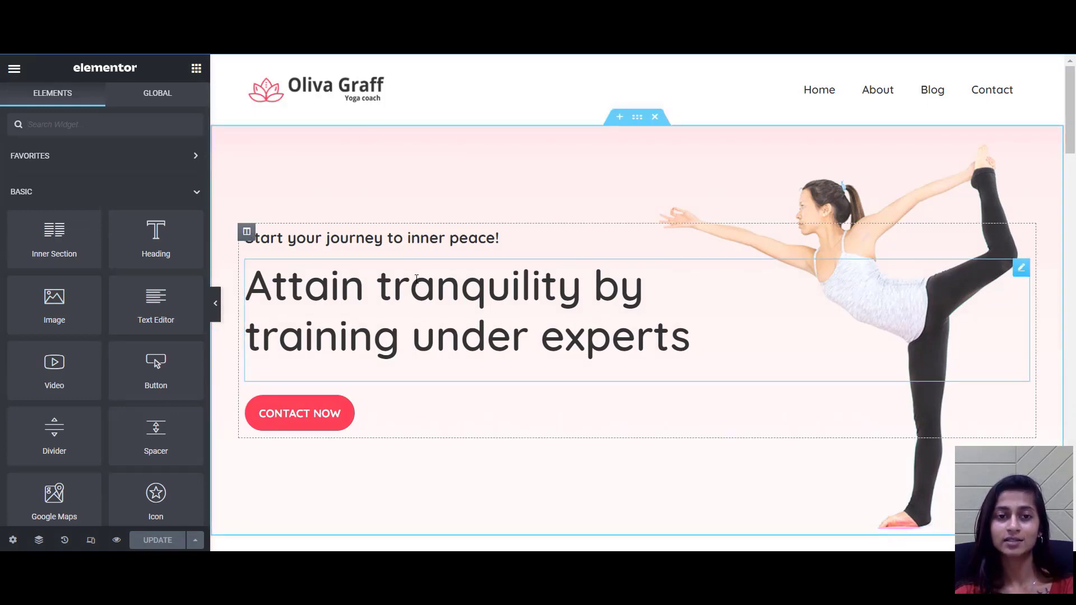
pyautogui.click(474, 299)
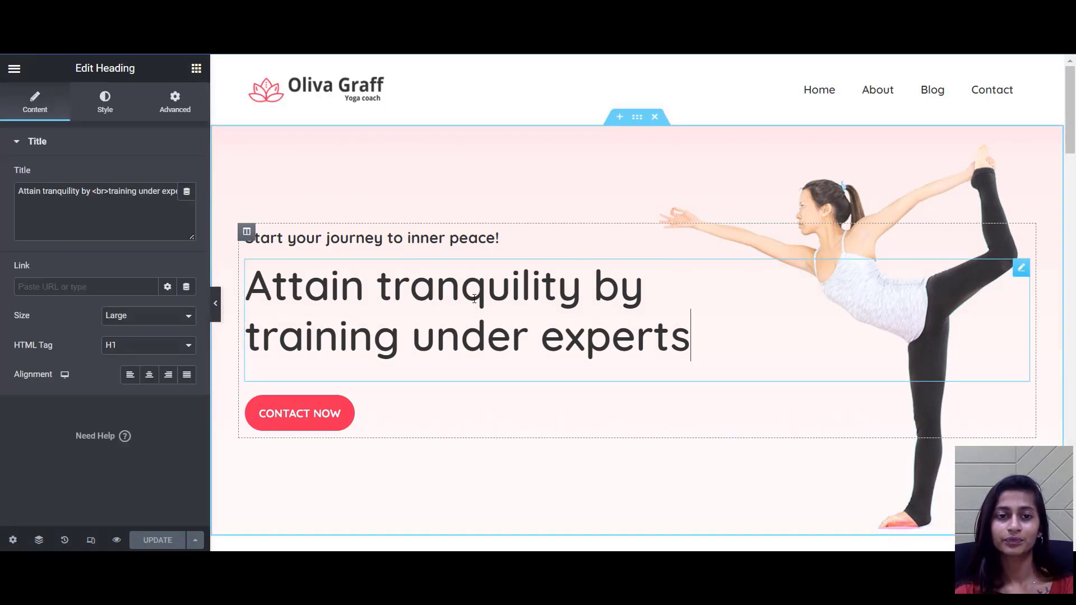
pyautogui.tripleClick(603, 339)
pyautogui.click(408, 306)
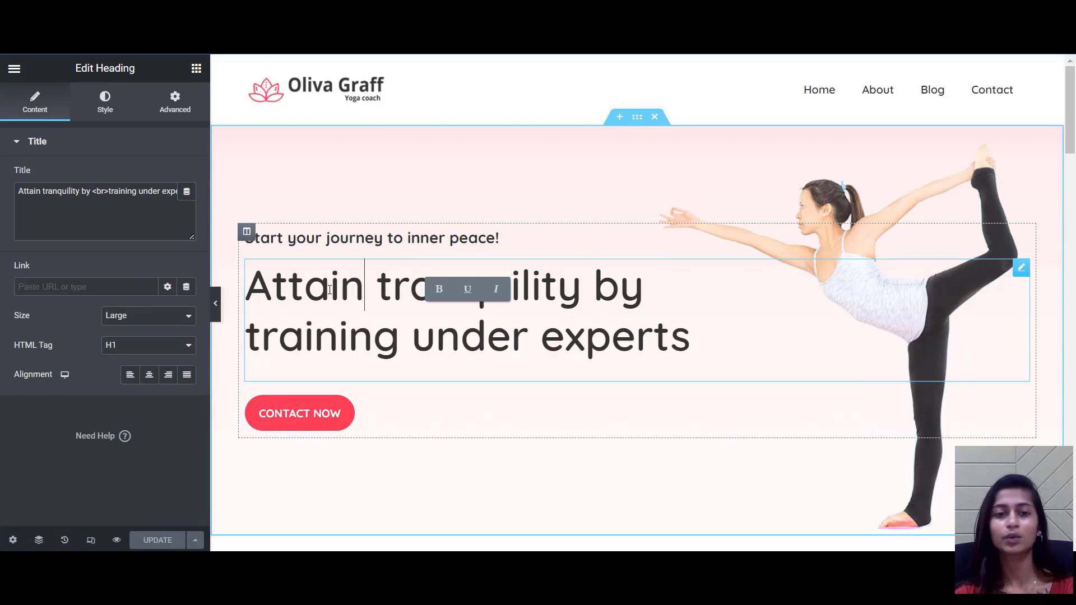
pyautogui.tripleClick(131, 193)
pyautogui.write('H')
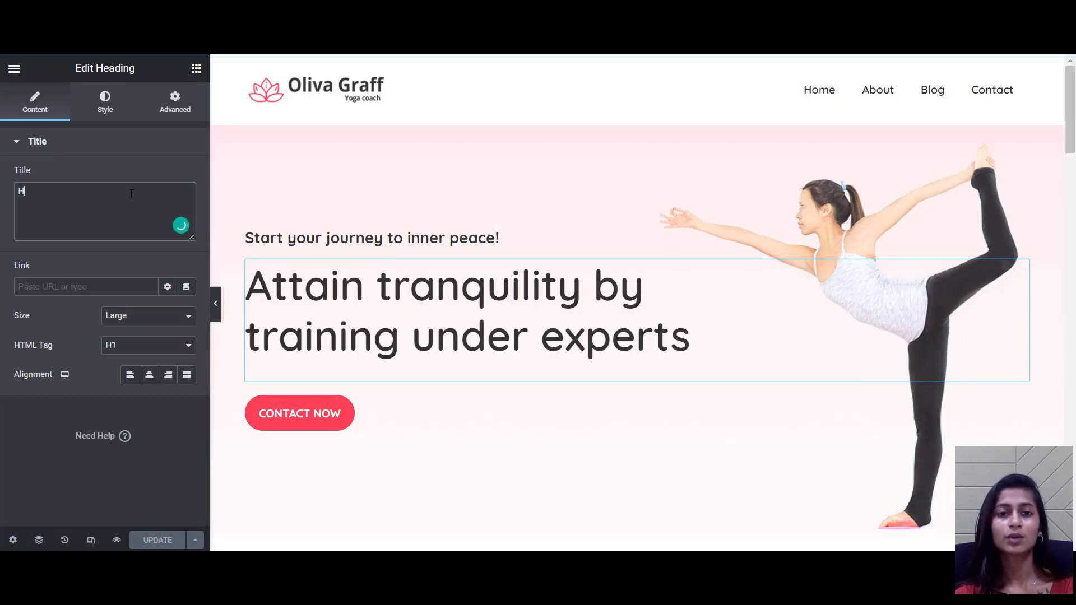
pyautogui.write('i! ')
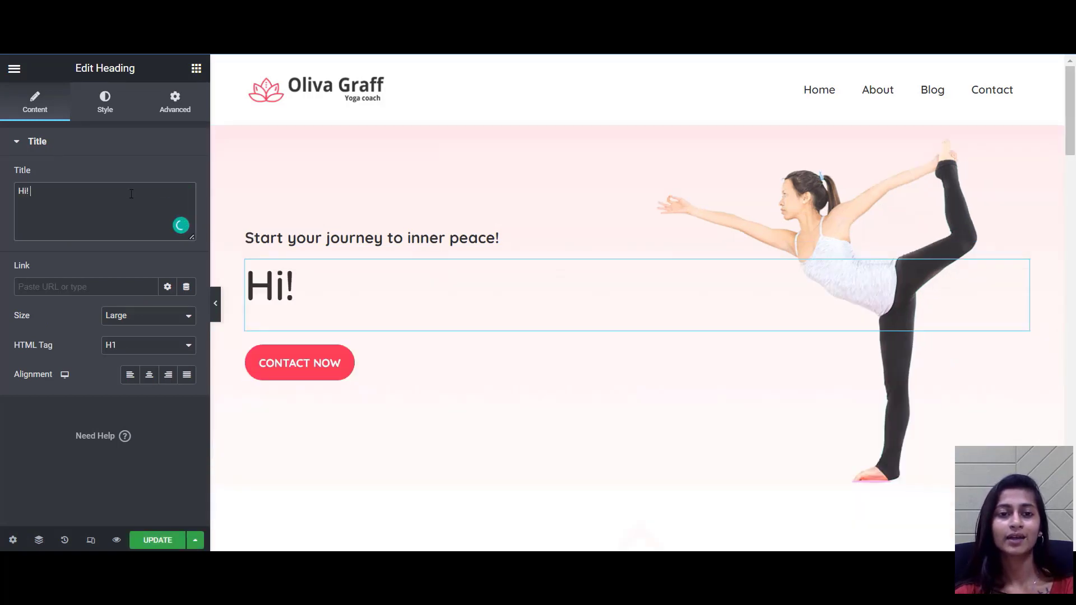
pyautogui.write('Welcome')
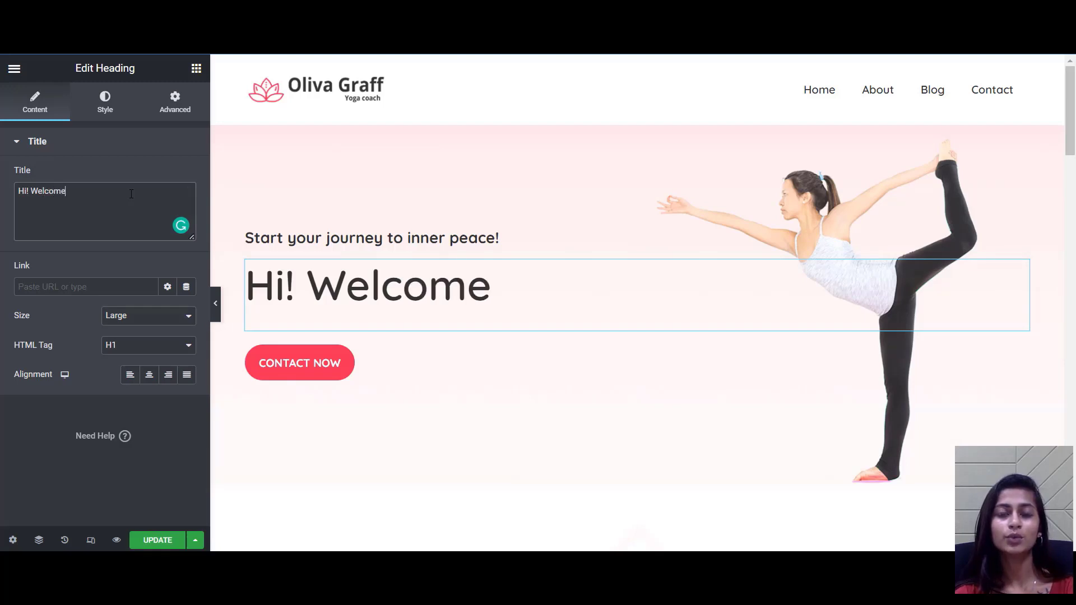
pyautogui.write(' To ')
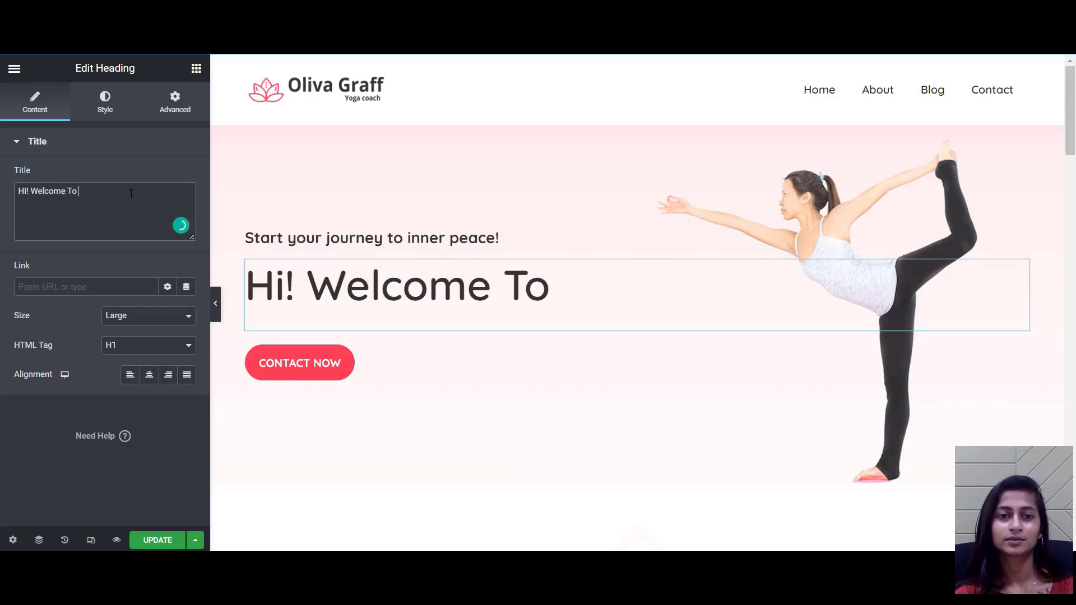
pyautogui.write('My Website')
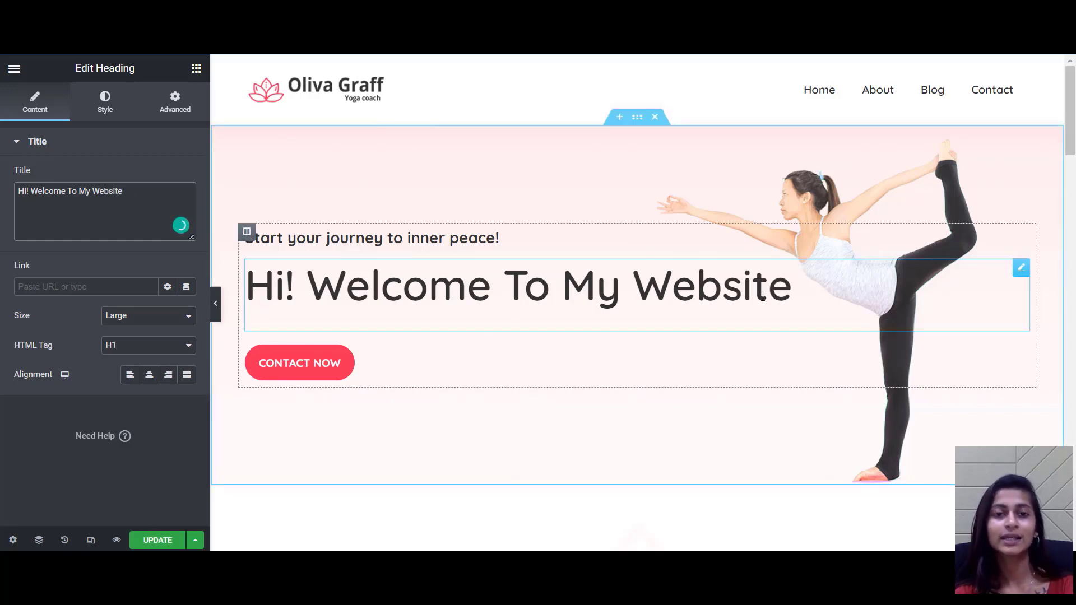
# Change the text of the hero section's contact button to "Learn More".
pyautogui.click(394, 363)
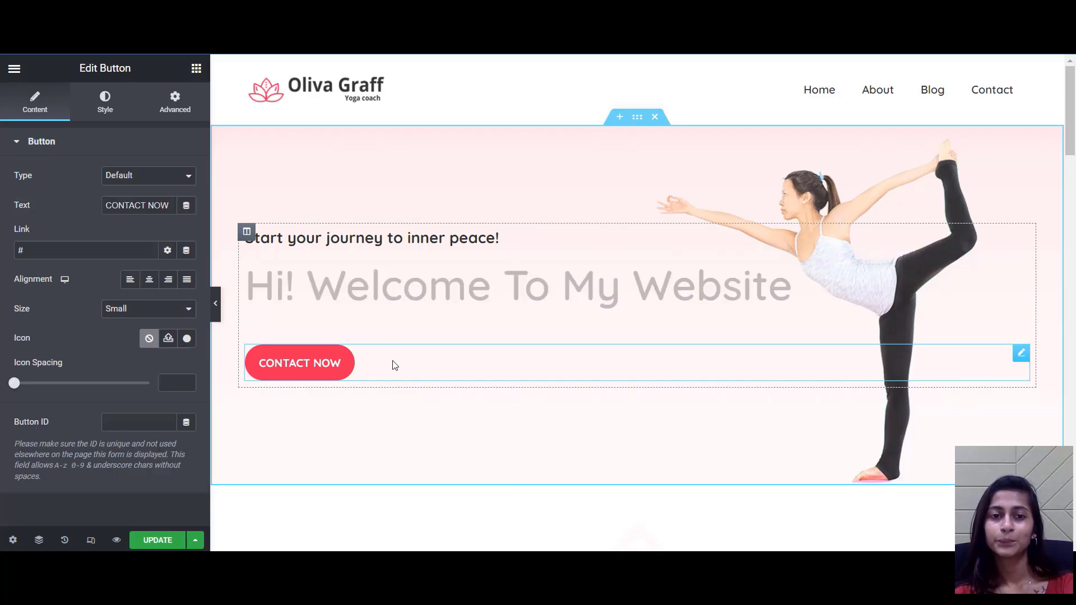
pyautogui.tripleClick(140, 205)
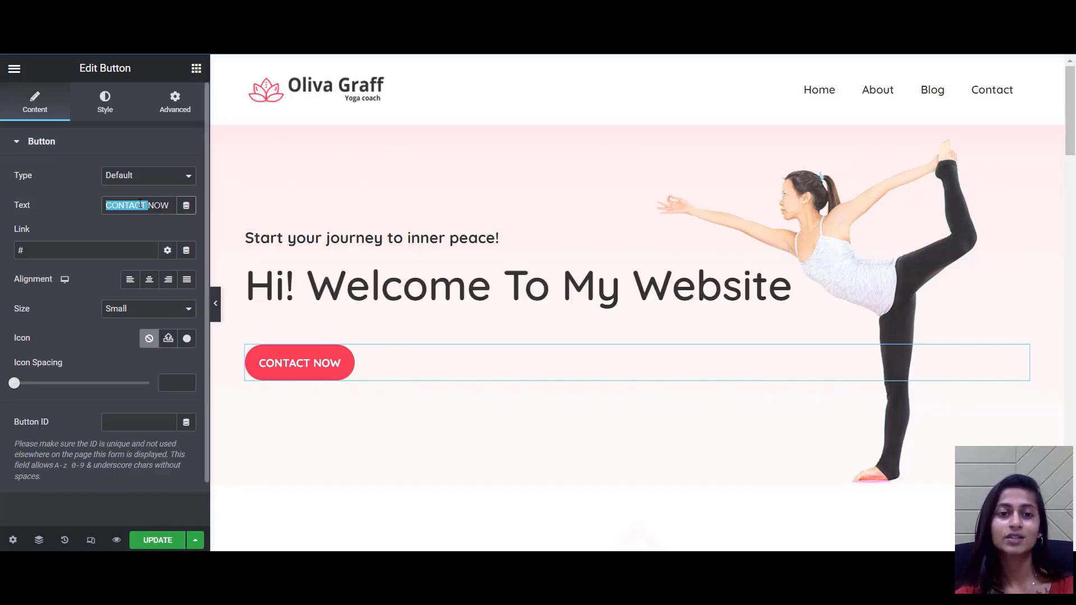
pyautogui.write('Lear')
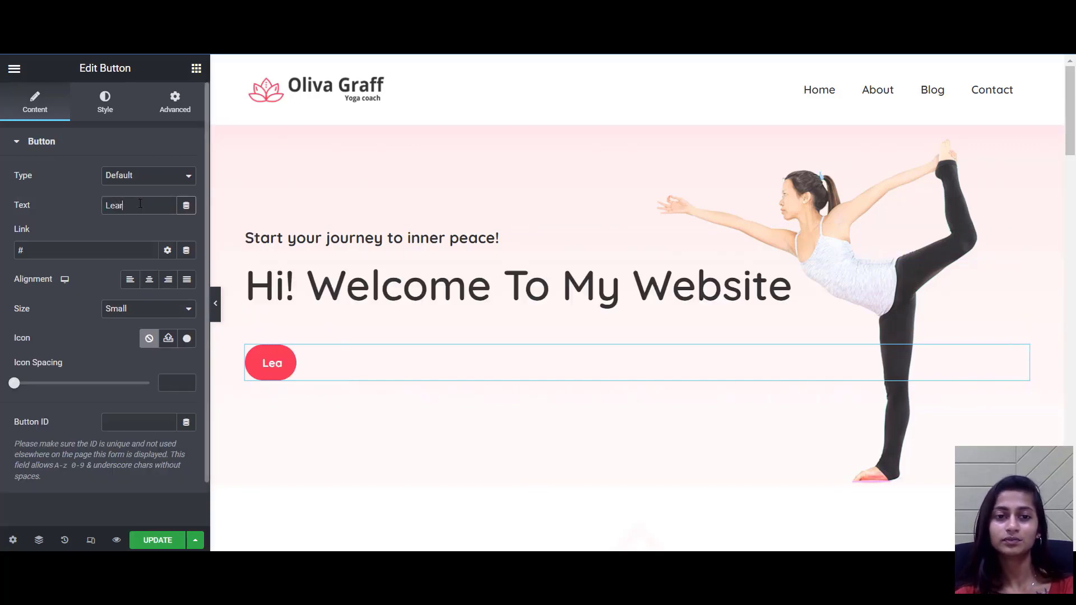
pyautogui.write('n More')
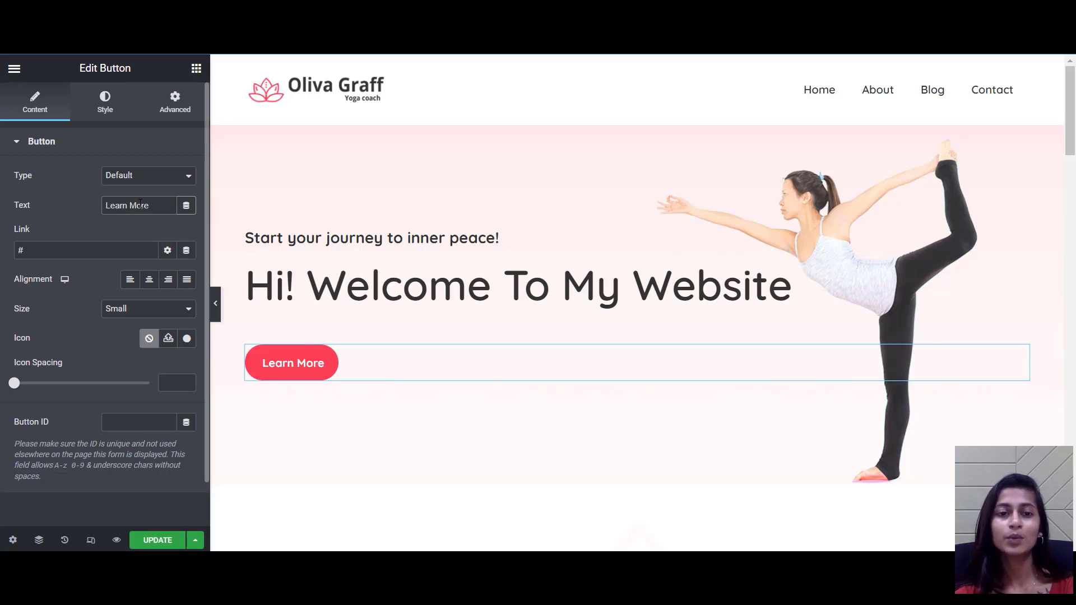
# Look through the editable About Me, Expertise, Gallery and Testimonials sections, selecting some of their elements to see their settings.
pyautogui.scroll(-4, 492, 373)
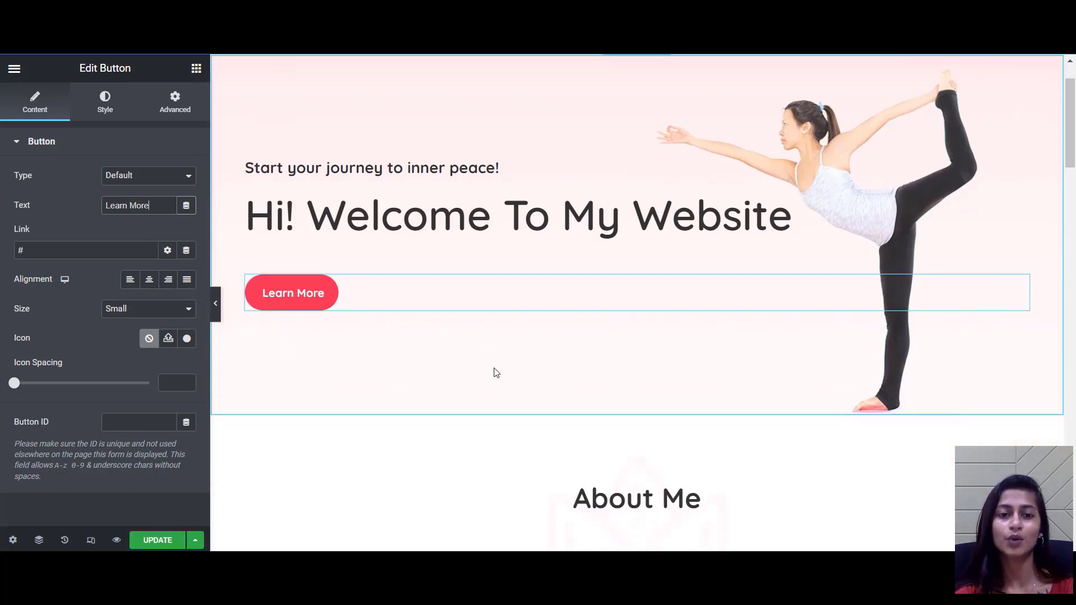
pyautogui.scroll(-1, 496, 372)
pyautogui.click(617, 372)
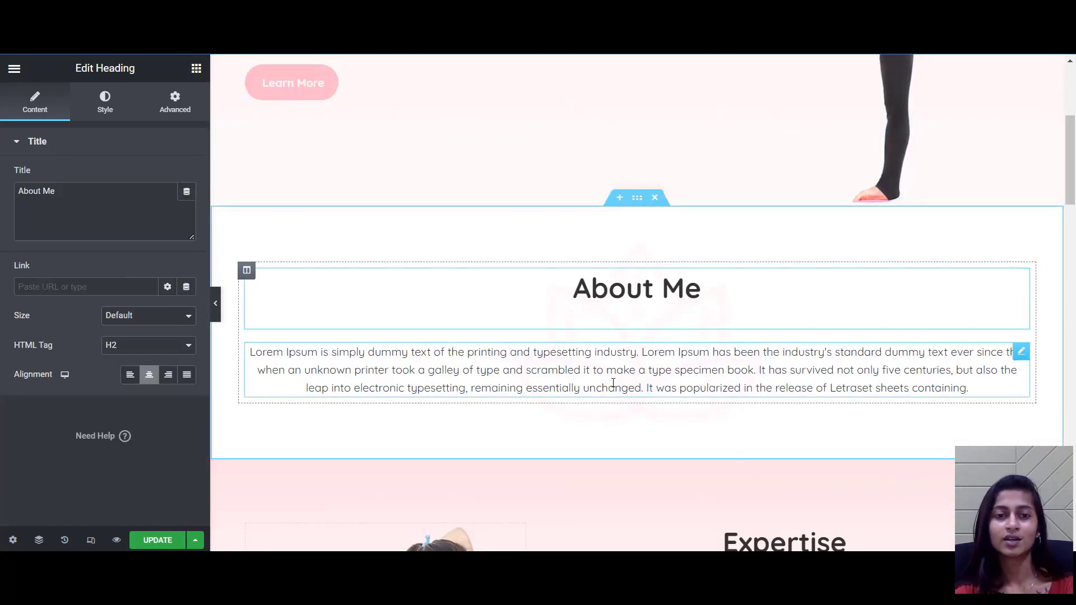
pyautogui.scroll(-6, 621, 372)
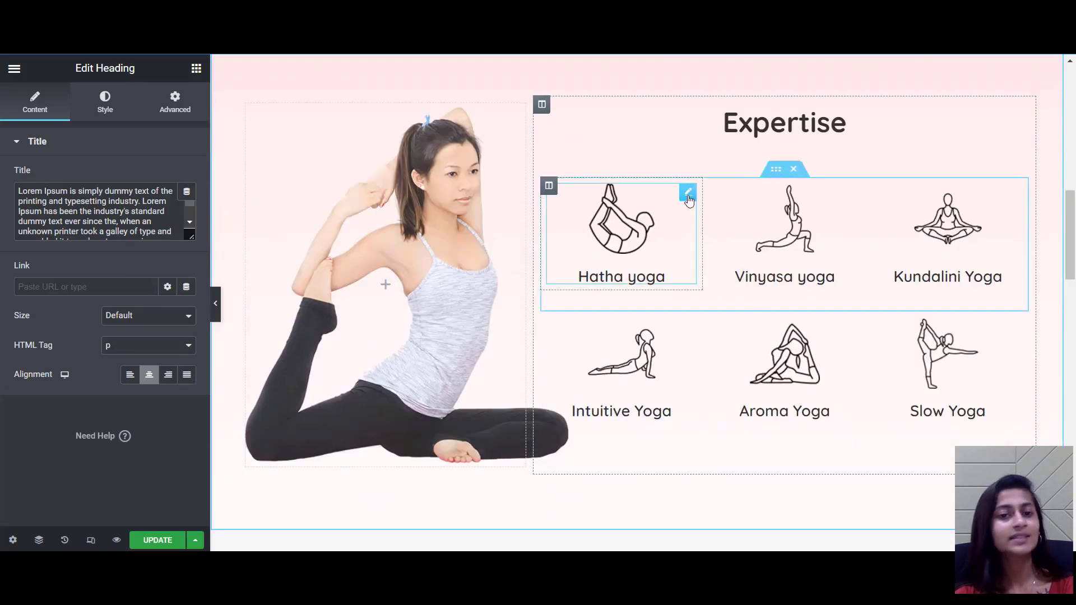
pyautogui.click(666, 224)
pyautogui.click(799, 202)
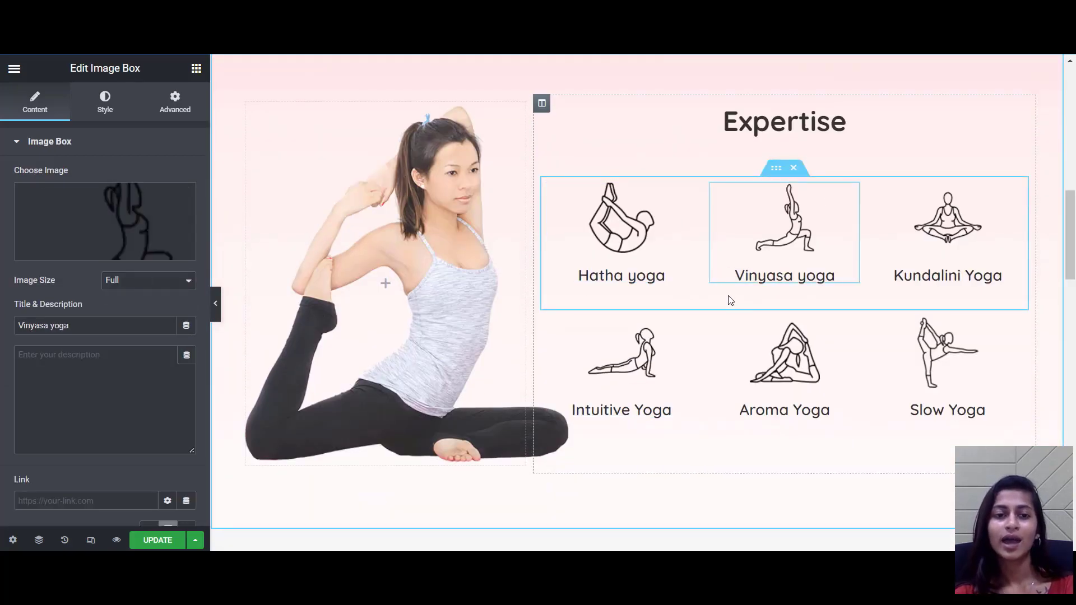
pyautogui.scroll(-5, 723, 300)
pyautogui.click(642, 291)
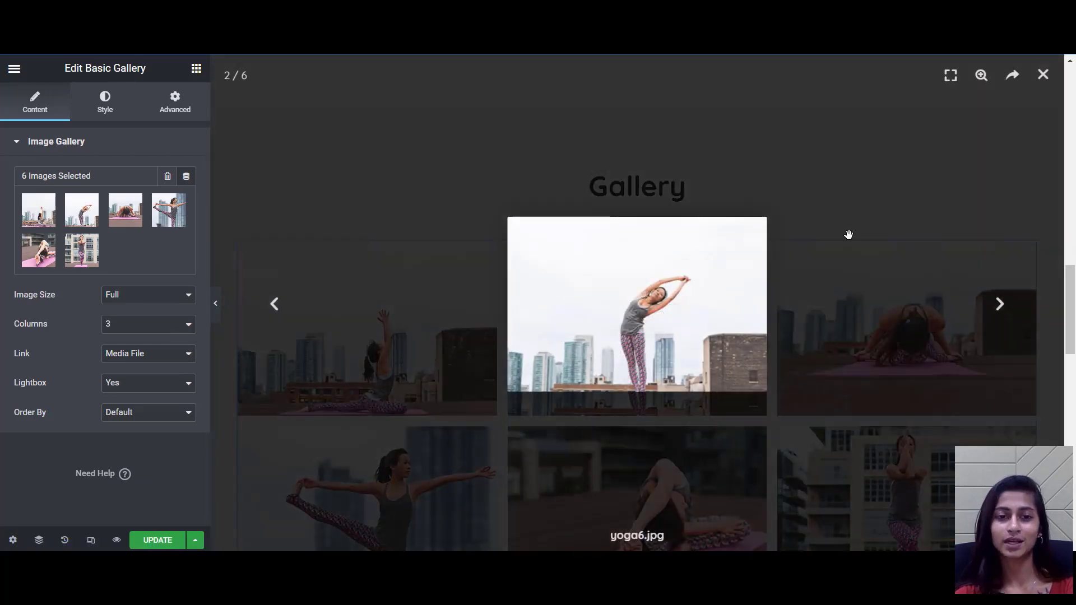
pyautogui.click(893, 234)
pyautogui.scroll(-1, 731, 306)
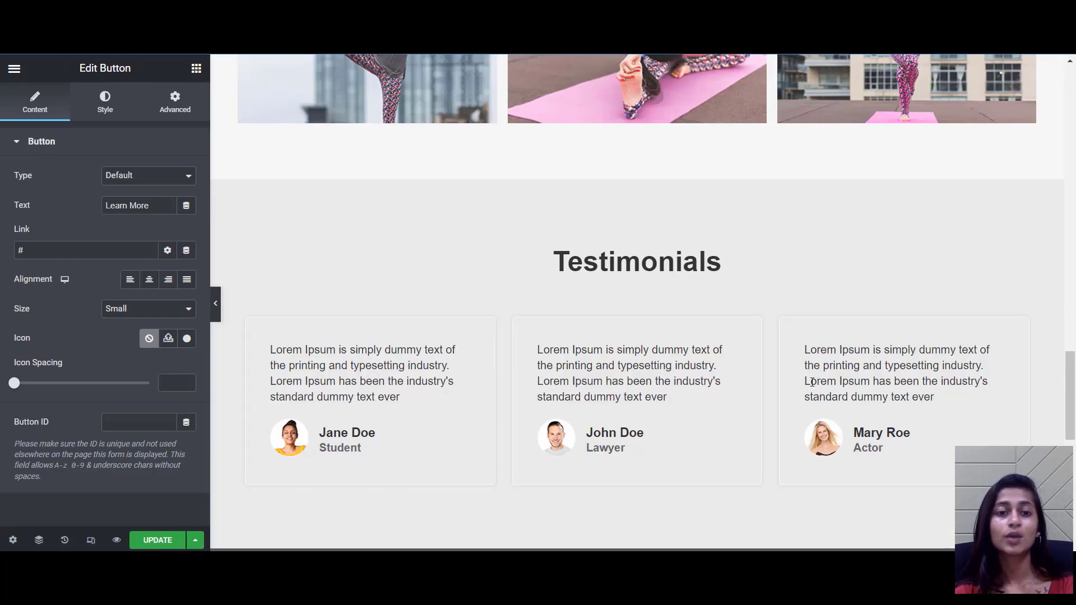
pyautogui.scroll(-1, 812, 381)
pyautogui.scroll(1, 812, 382)
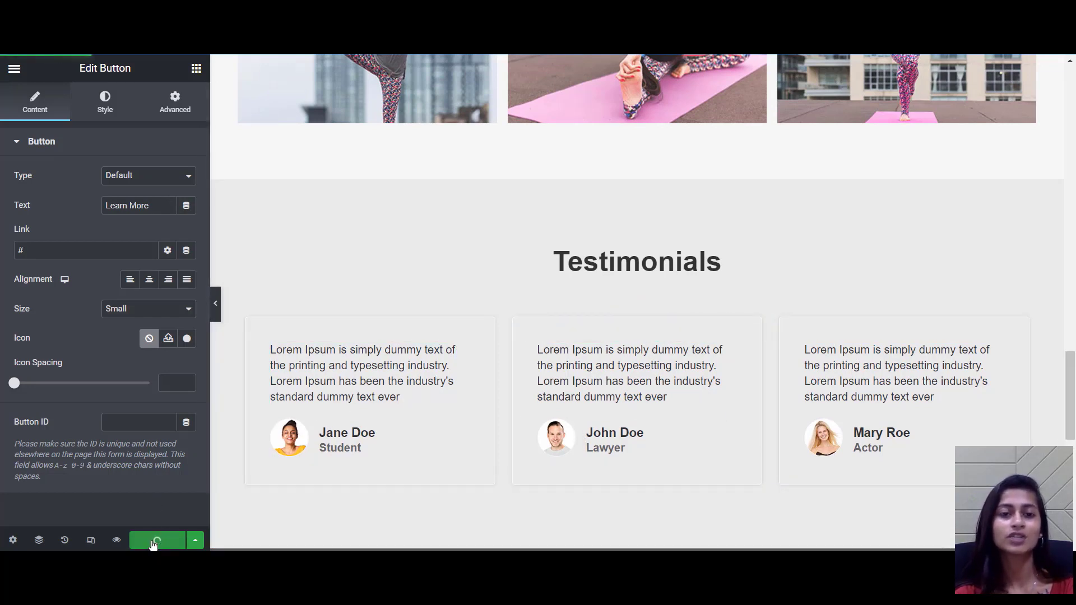
# Open the preview of the updated home page and look through its sections down to the Contact footer.
pyautogui.scroll(15, 475, 370)
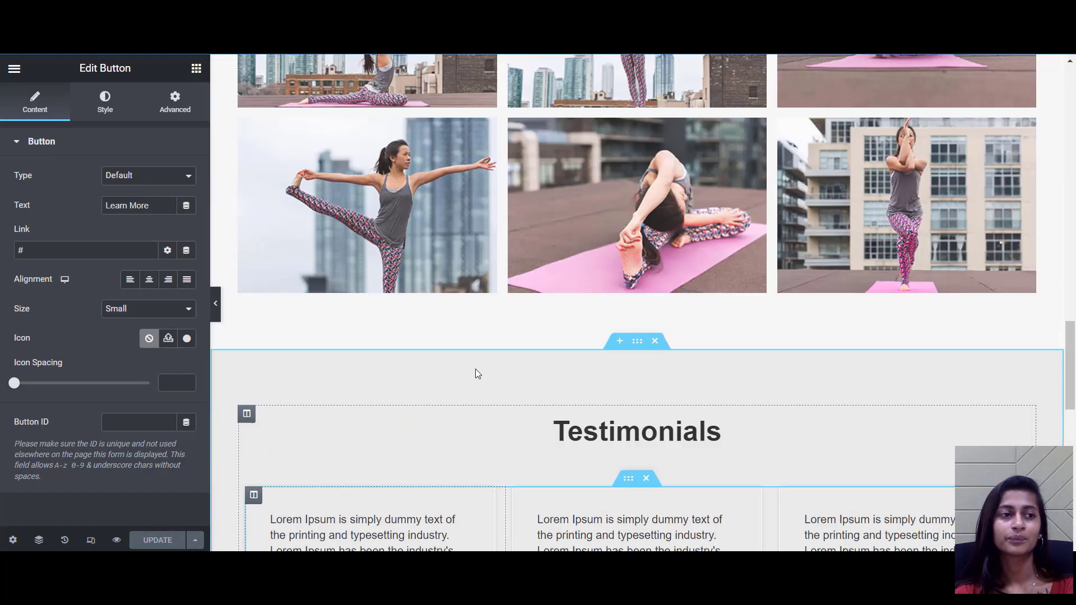
pyautogui.scroll(-15, 475, 372)
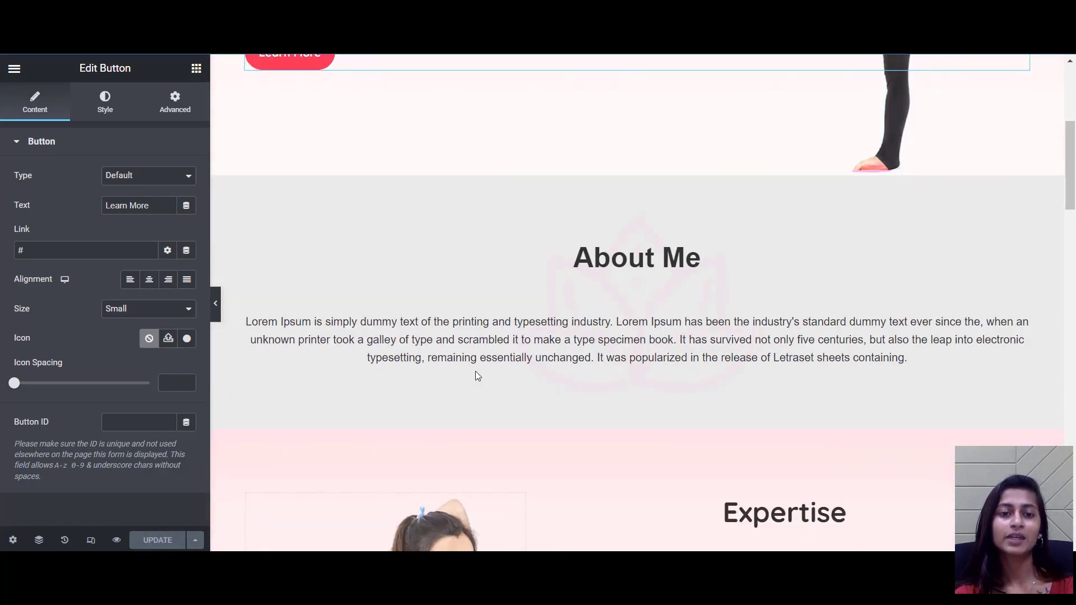
pyautogui.scroll(15, 468, 380)
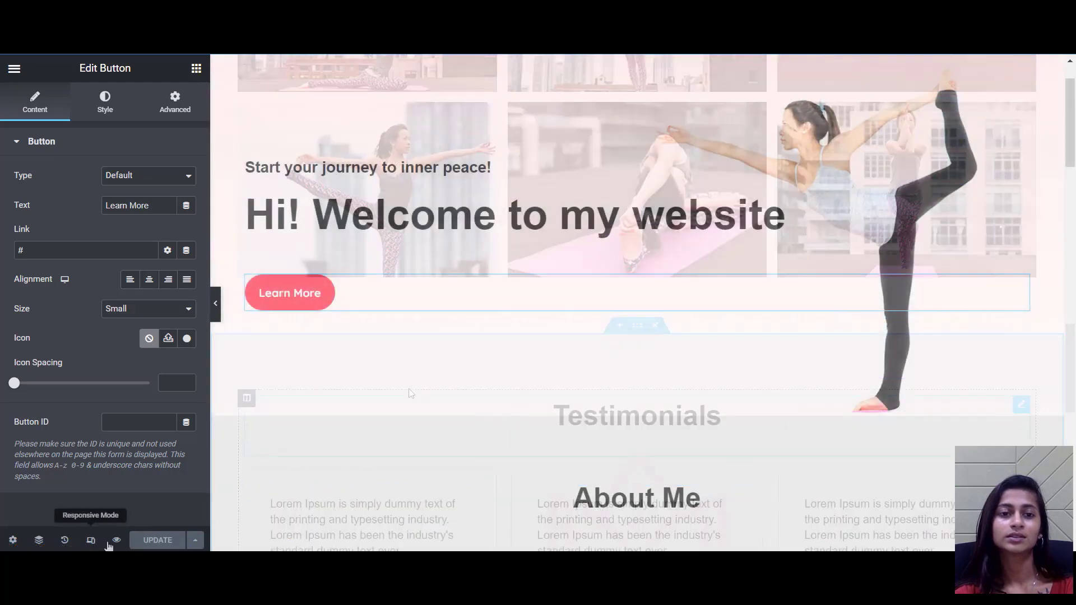
pyautogui.click(117, 540)
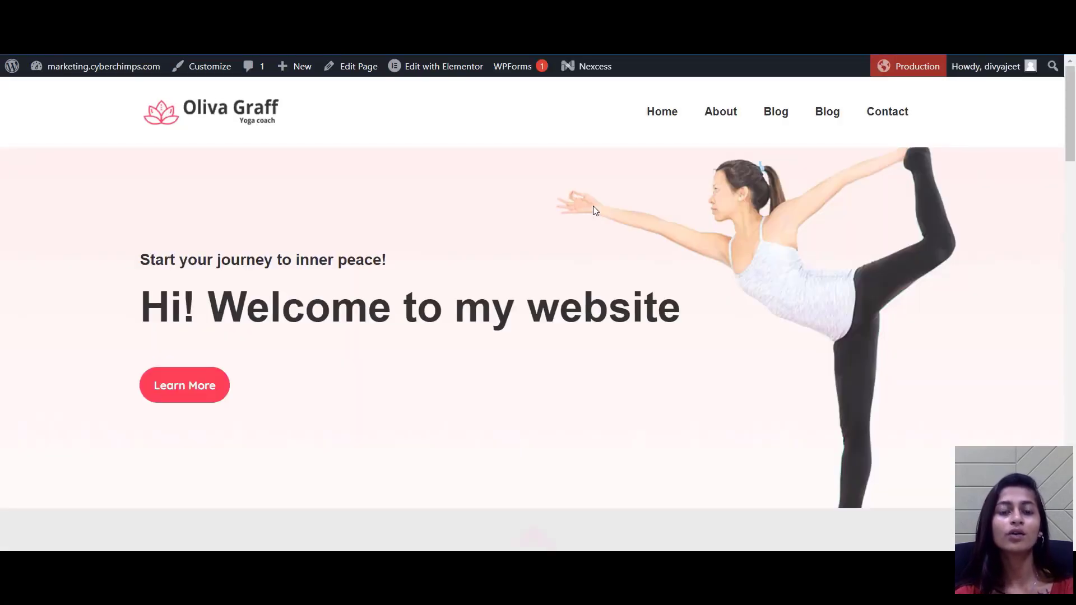
pyautogui.scroll(-8, 595, 210)
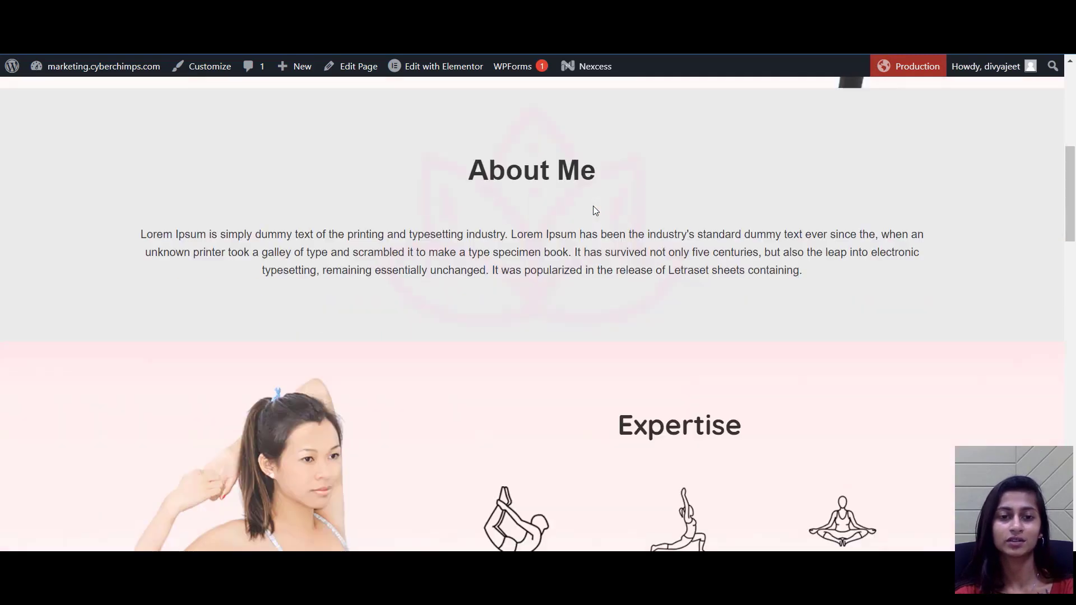
pyautogui.scroll(-15, 592, 211)
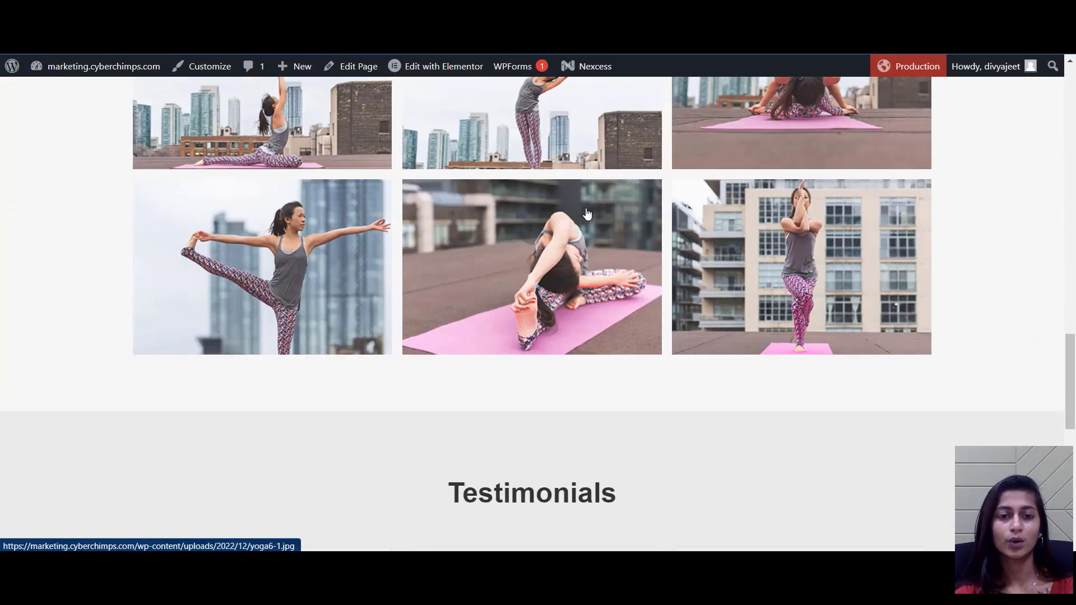
pyautogui.scroll(-5, 586, 213)
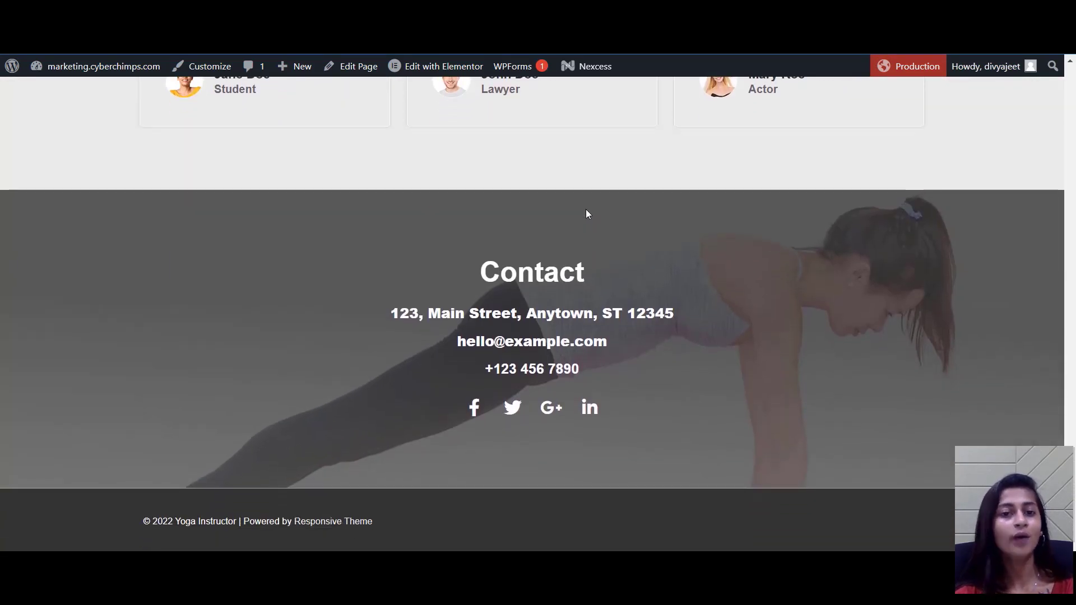
pyautogui.scroll(6, 586, 213)
pyautogui.scroll(18, 586, 212)
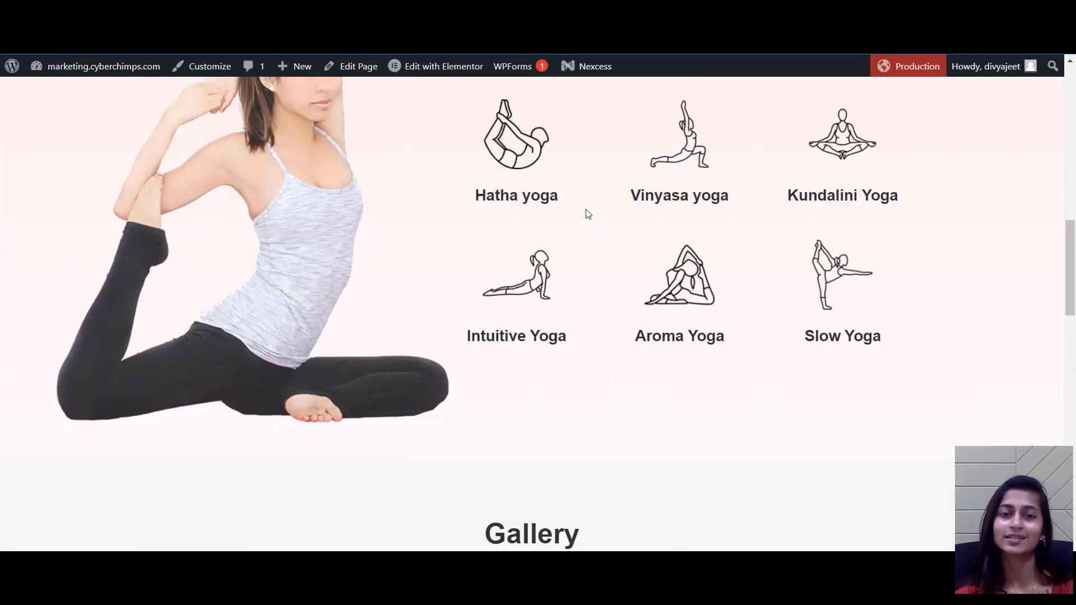
# Open the second Gallery photo in the lightbox, browse through the following images, and close the lightbox.
pyautogui.scroll(-10, 586, 211)
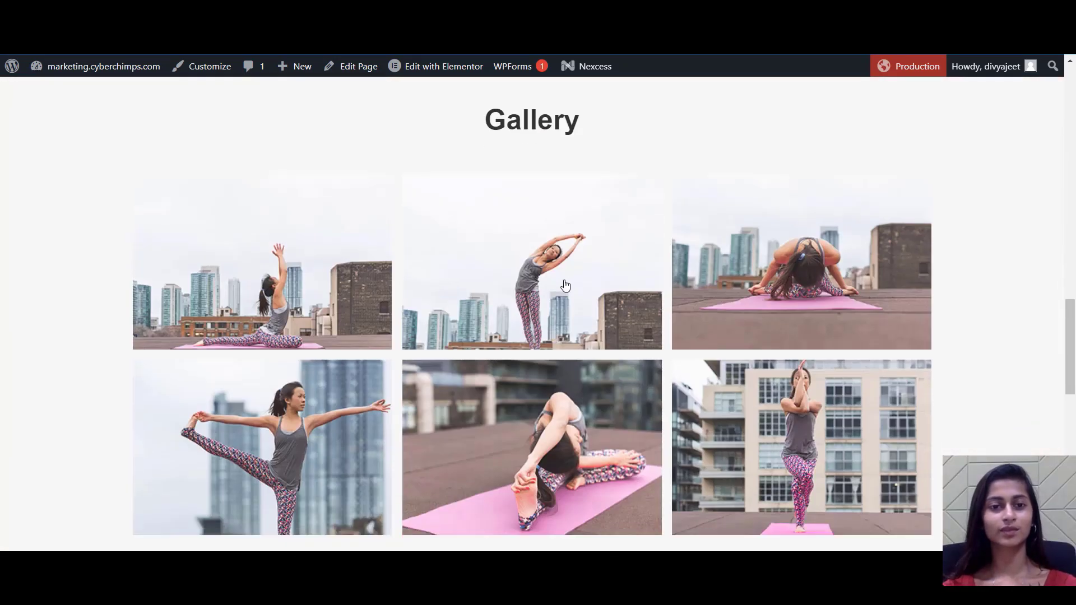
pyautogui.click(564, 286)
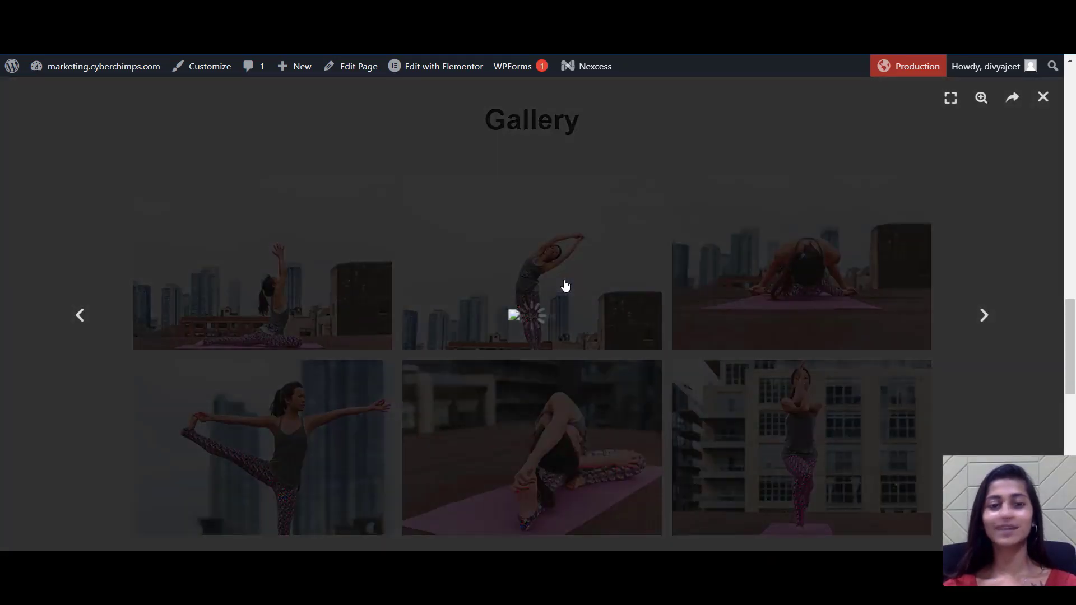
pyautogui.click(982, 315)
pyautogui.click(982, 315)
pyautogui.click(982, 315)
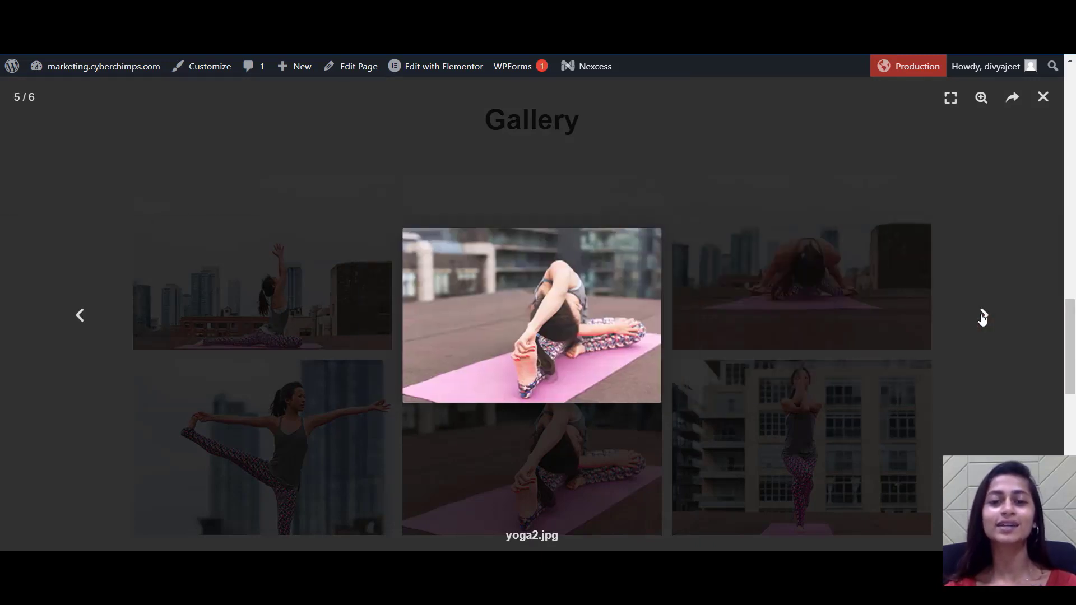
pyautogui.click(982, 316)
pyautogui.click(982, 315)
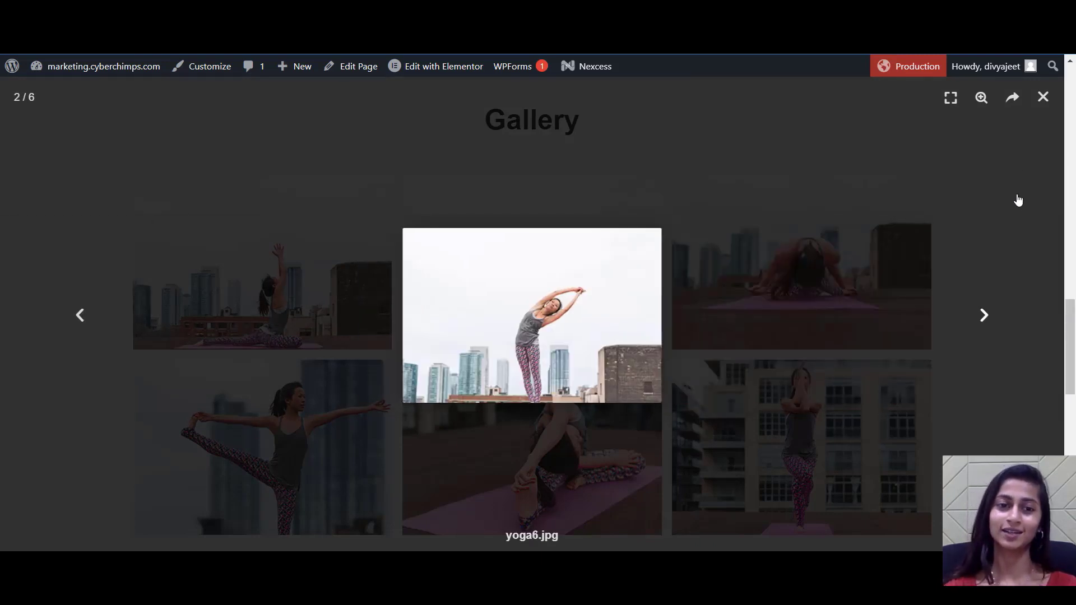
pyautogui.click(1043, 98)
# Open the site's About page and look through its content down to the Contact section.
pyautogui.scroll(15, 843, 240)
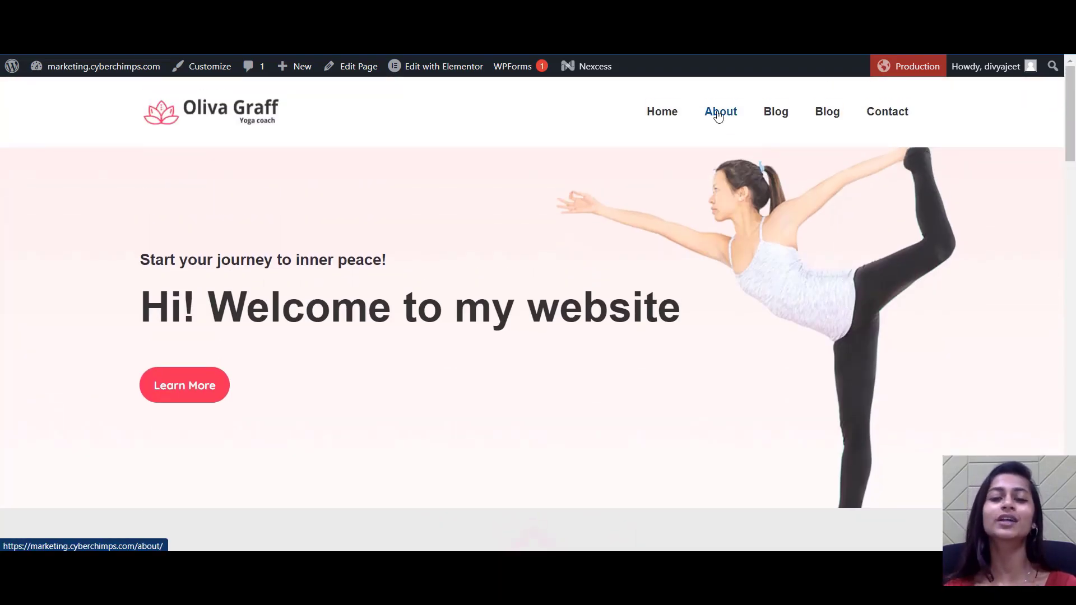
pyautogui.click(719, 116)
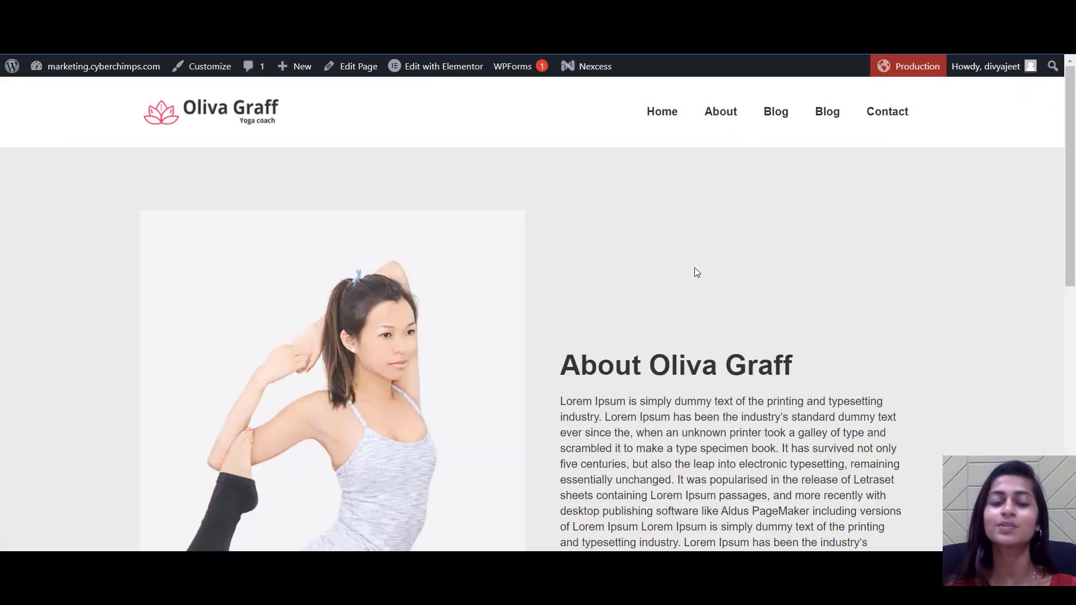
pyautogui.scroll(-8, 695, 268)
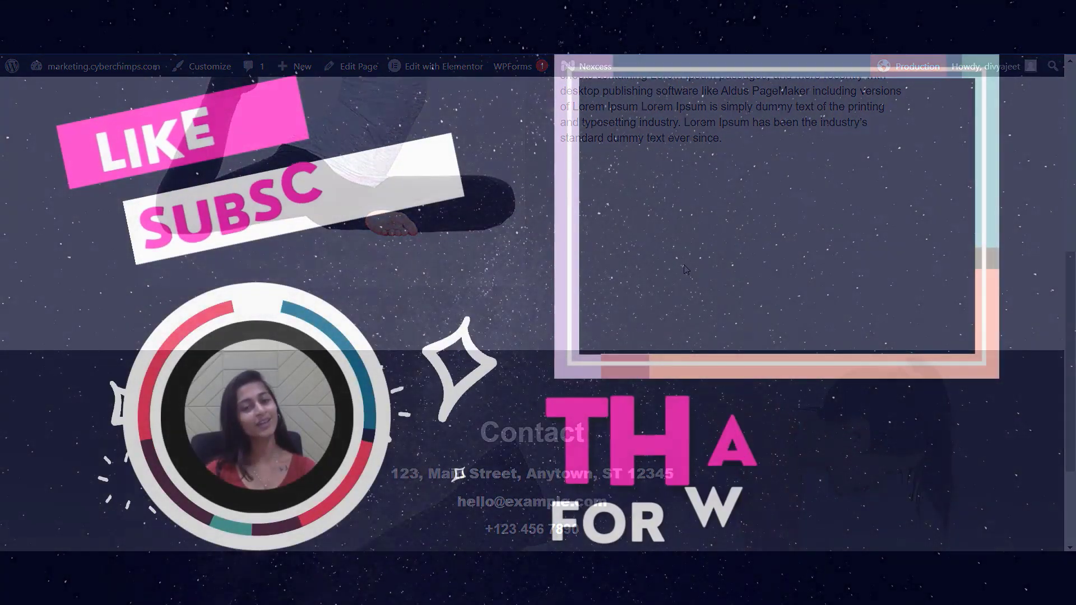